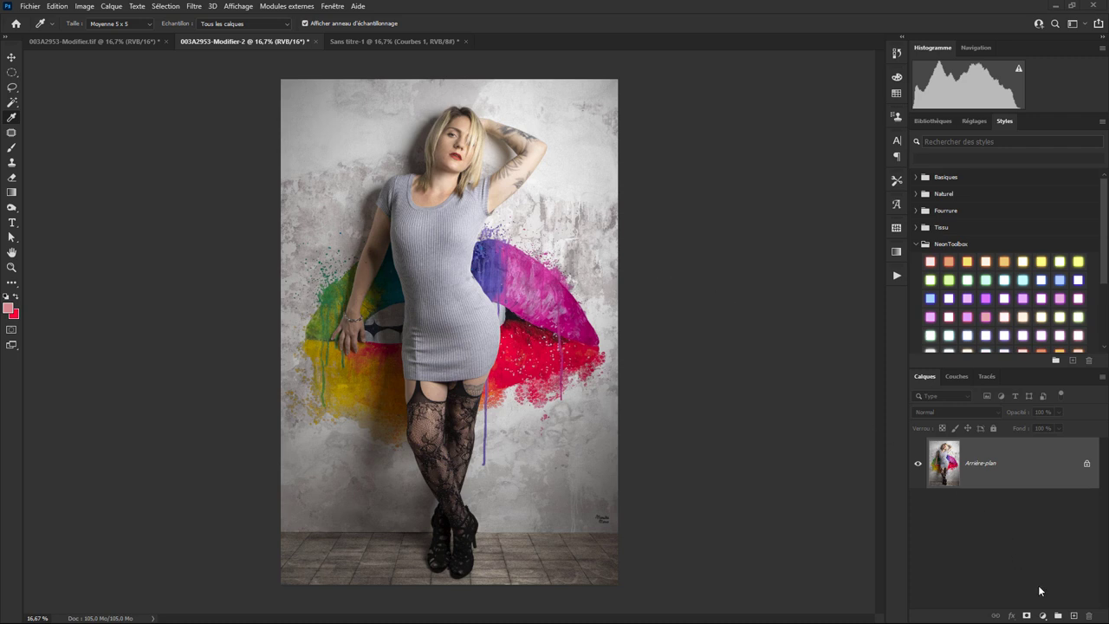
Step: Add a Curves adjustment layer and preview its Rouge and Vert channel curves
left_click(1047, 616)
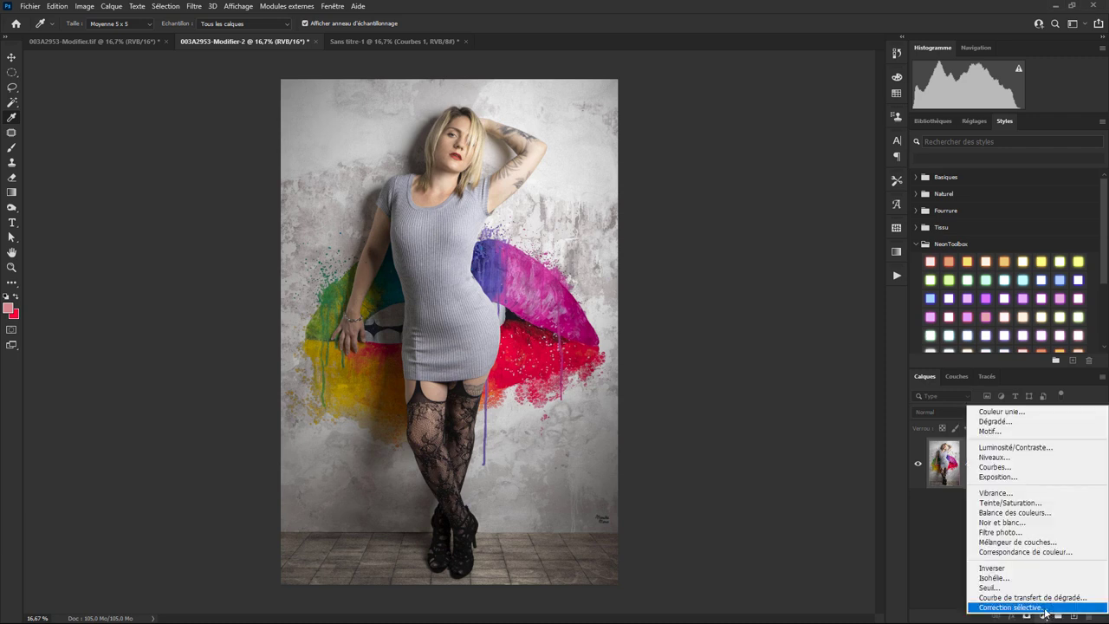
left_click(1023, 473)
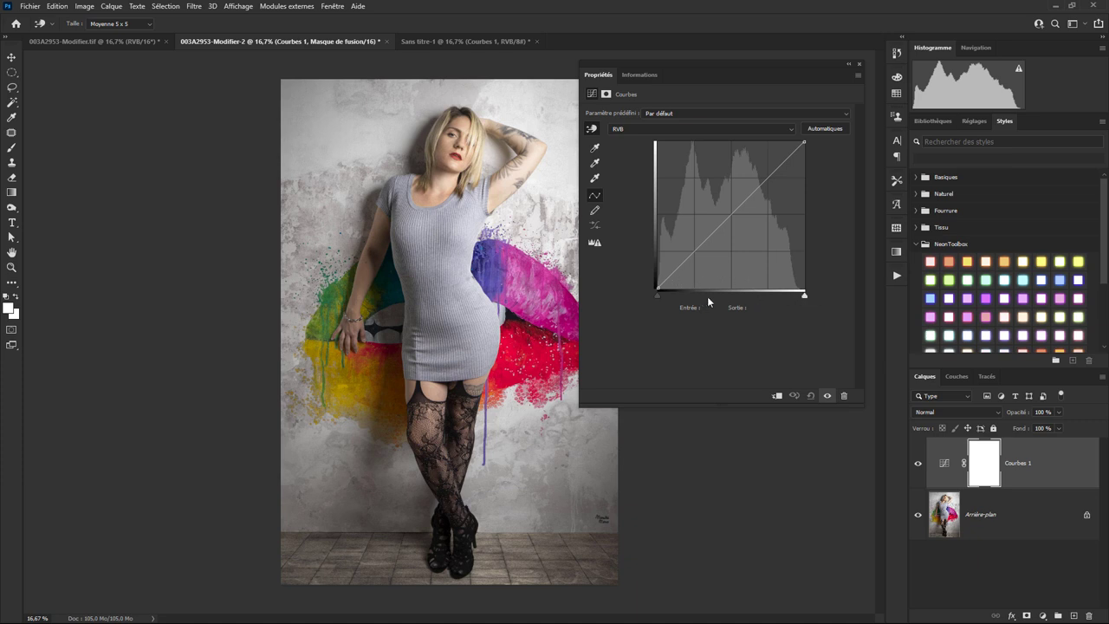
left_click(640, 128)
left_click(633, 147)
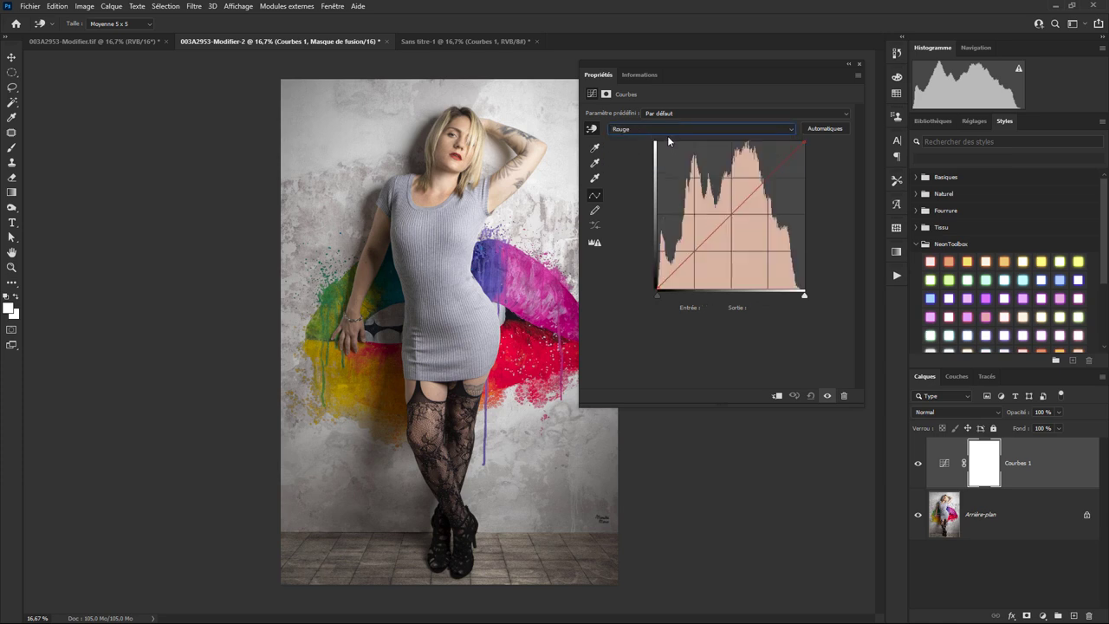
left_click(668, 130)
left_click(645, 157)
Step: Preview the Bleu curve, then check Rouge again and return to the composite RVB curve
left_click(656, 130)
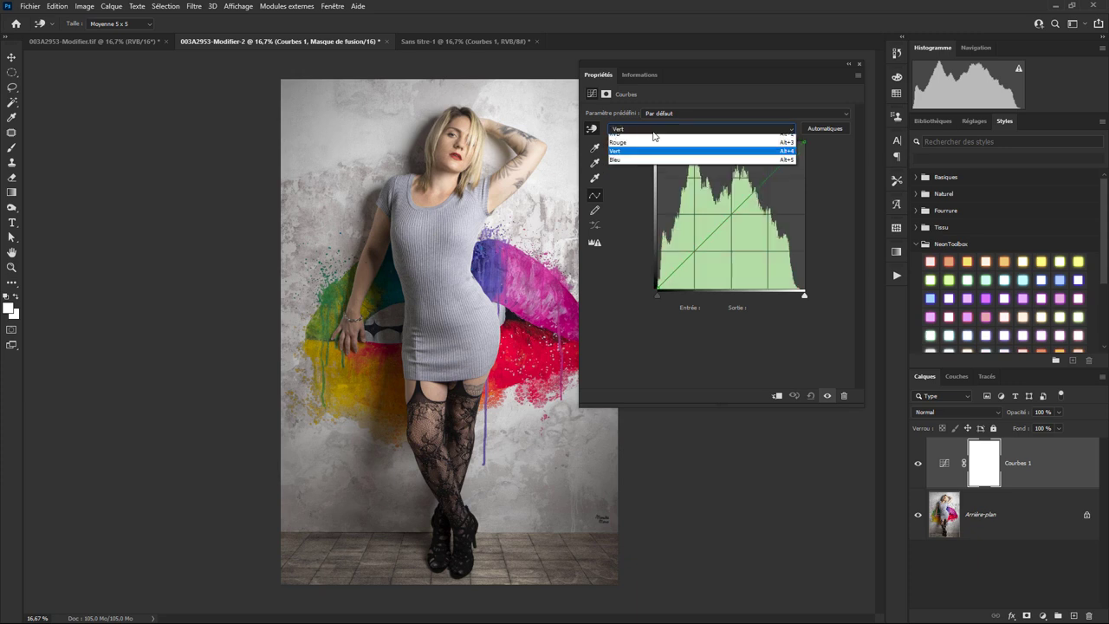
left_click(644, 164)
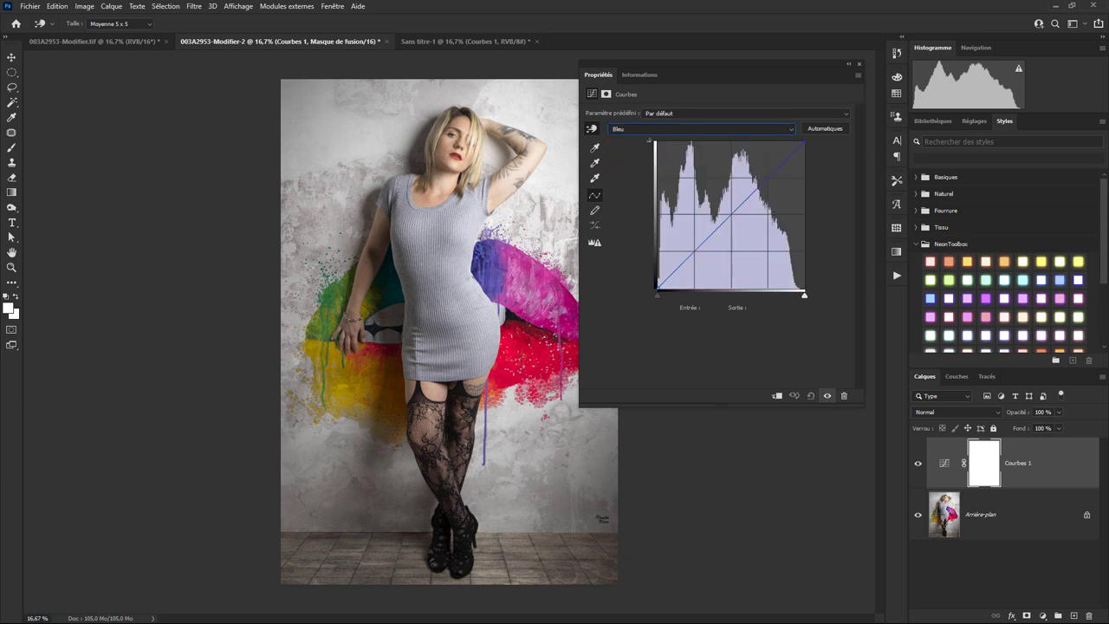
left_click(642, 129)
left_click(638, 139)
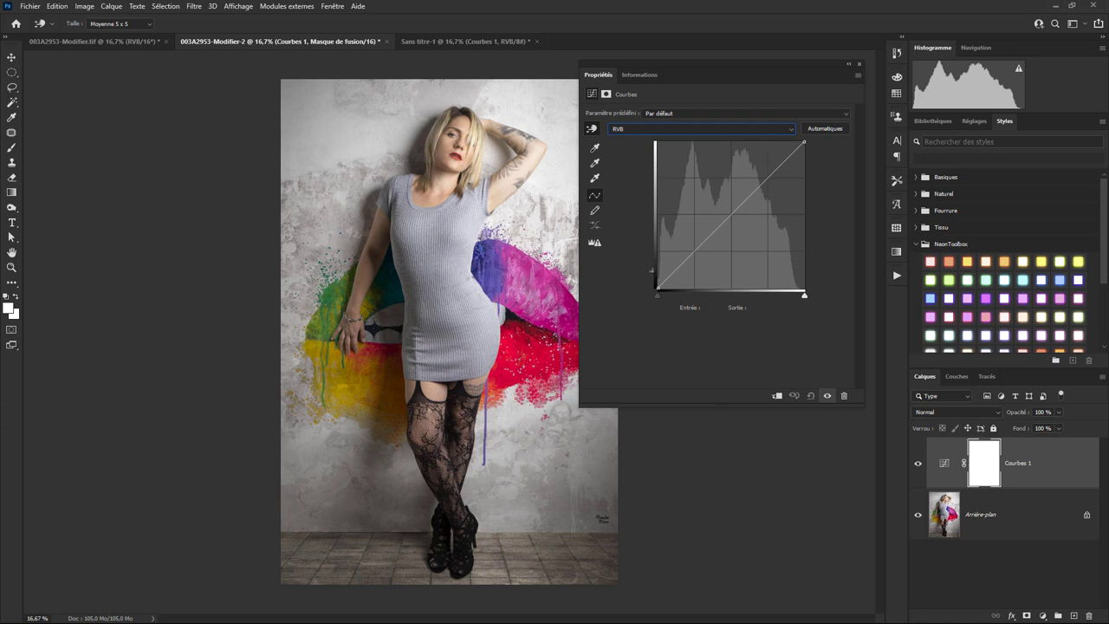
left_click(676, 127)
left_click(658, 142)
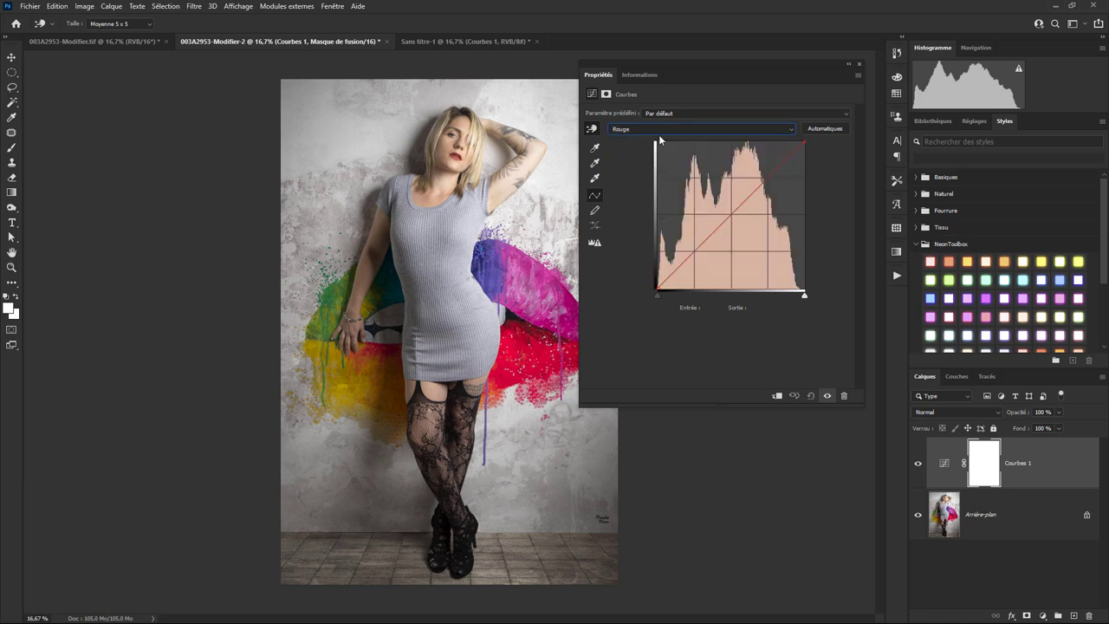
left_click(657, 129)
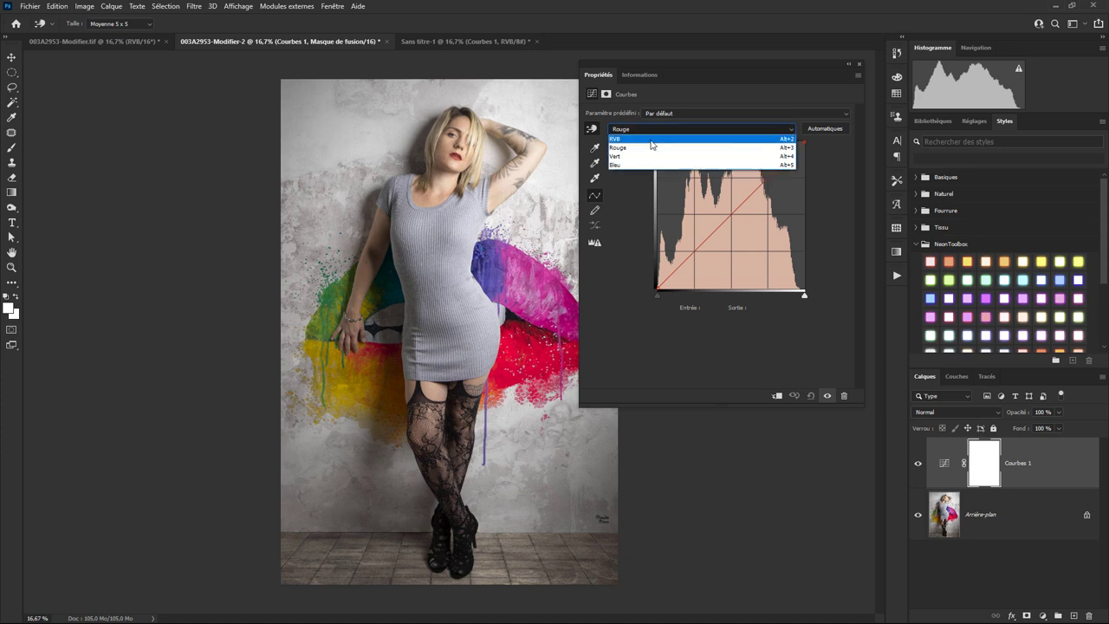
left_click(651, 138)
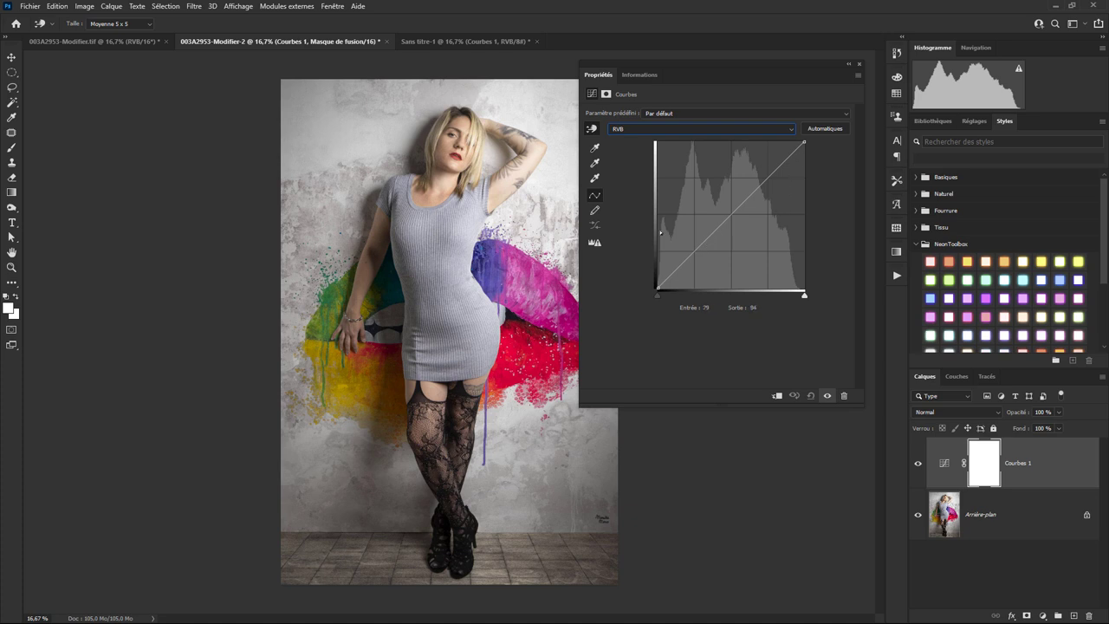
left_click(596, 198)
left_click_drag(657, 287, 658, 253)
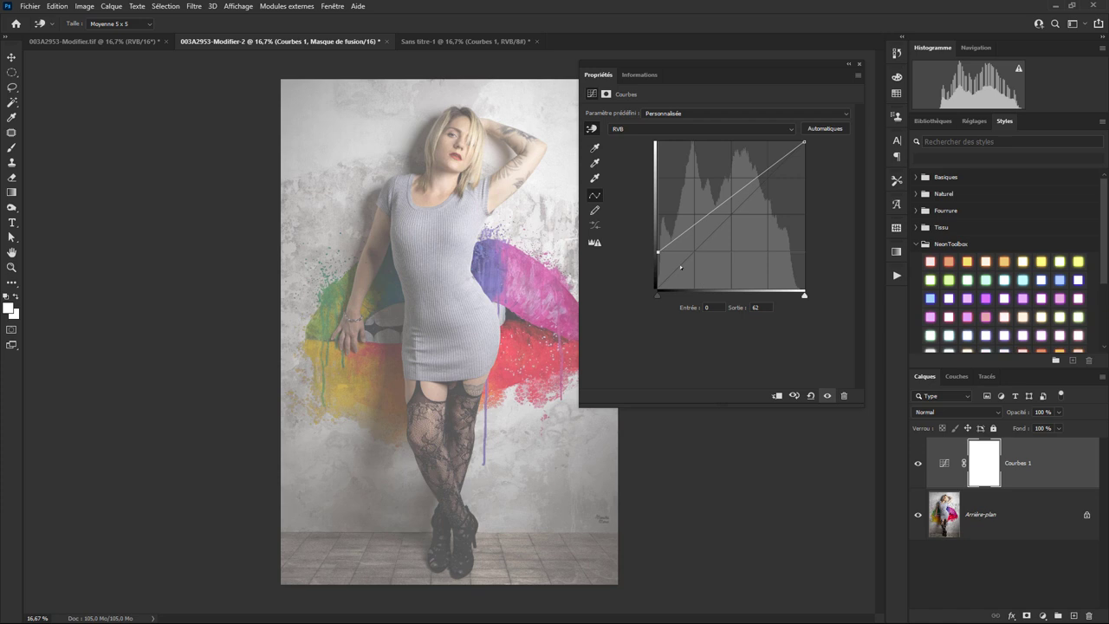
left_click_drag(658, 262, 658, 288)
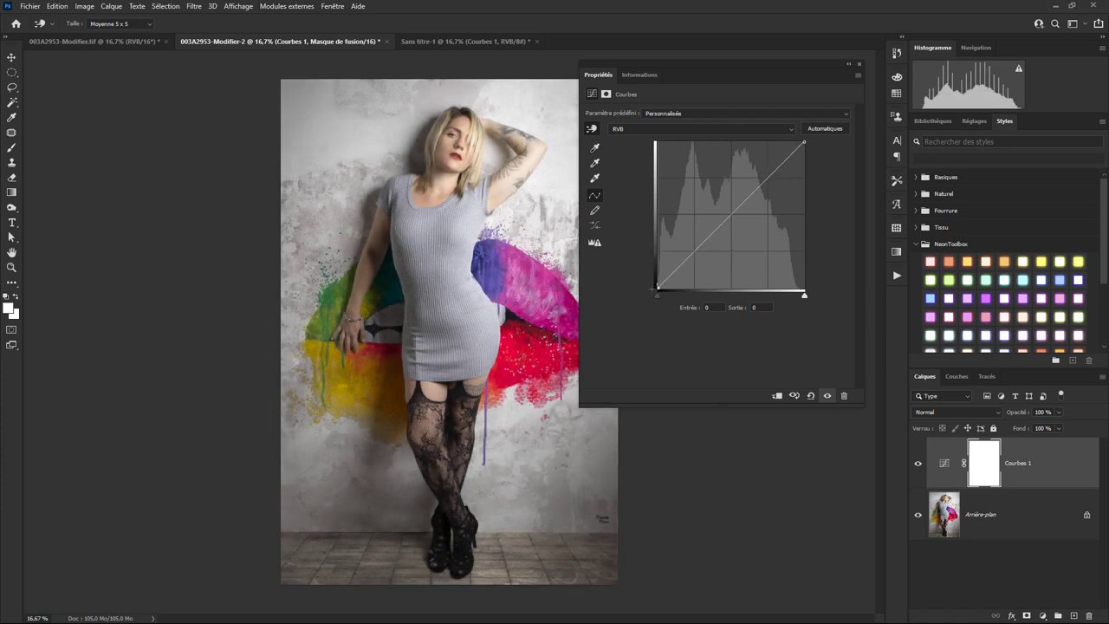
mouse_move(804, 141)
left_mouse_down()
mouse_move(804, 231)
mouse_move(811, 136)
left_mouse_up()
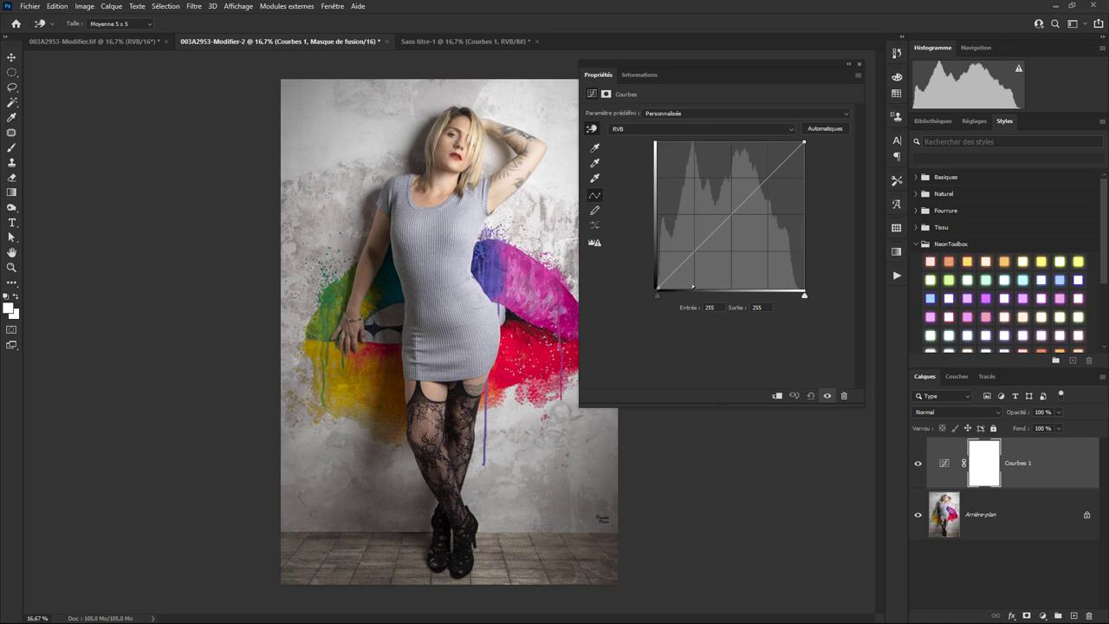
left_click_drag(657, 288, 693, 287)
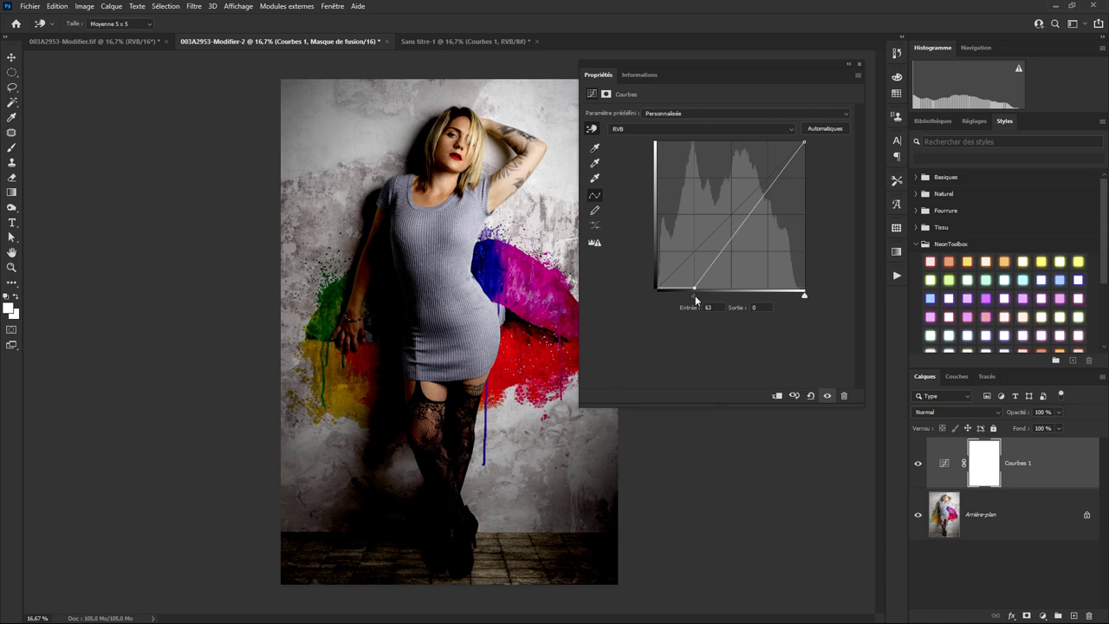
left_click_drag(696, 300, 666, 296)
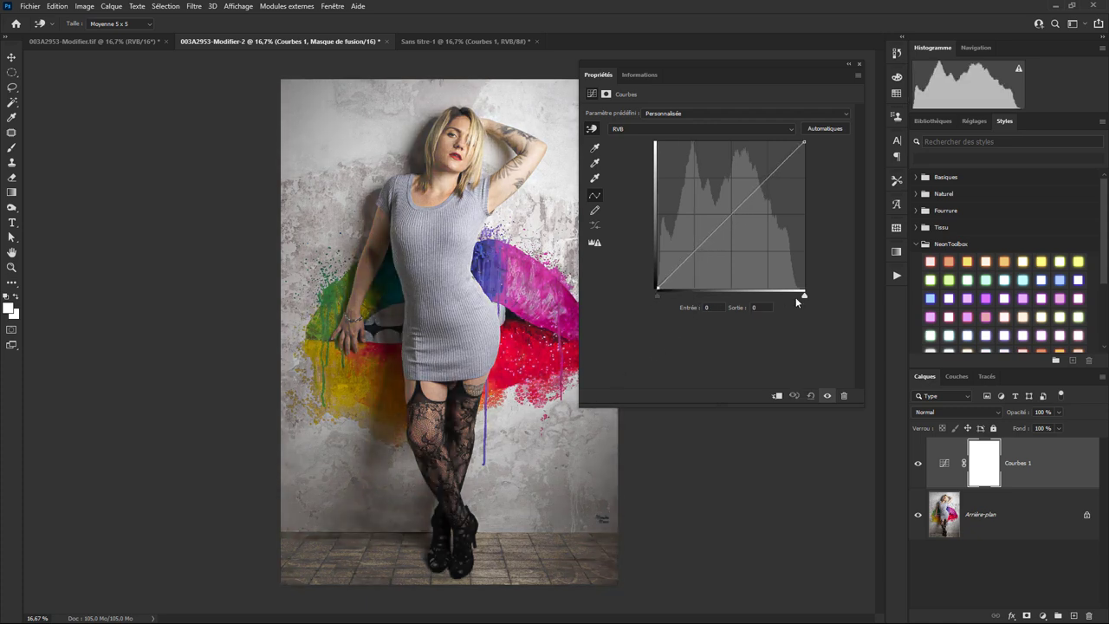
left_click_drag(804, 296, 768, 295)
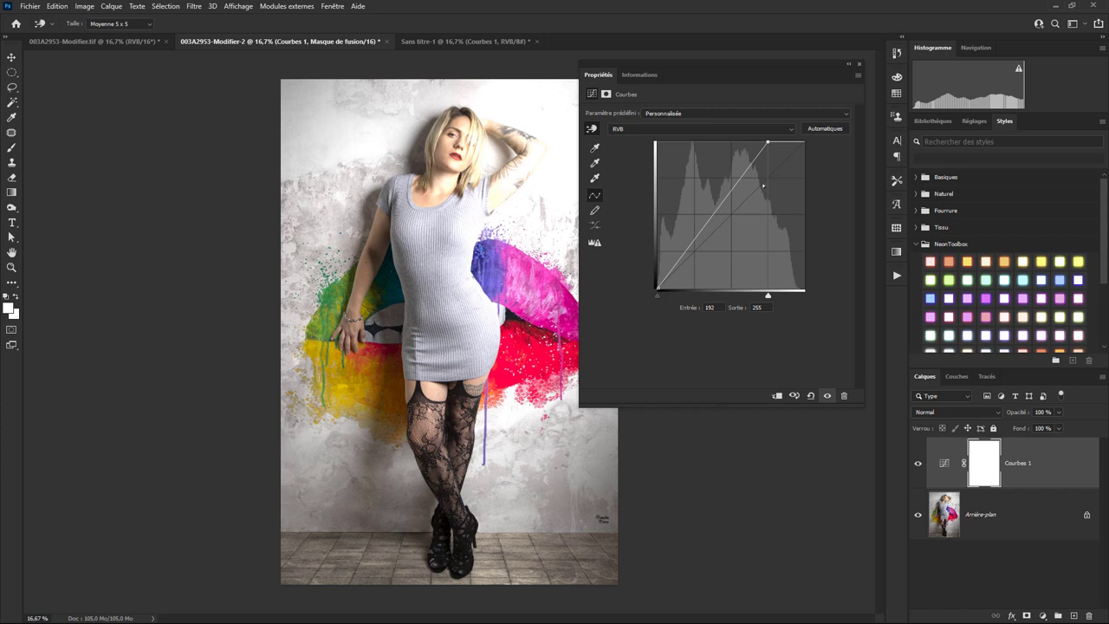
left_click_drag(769, 296, 814, 301)
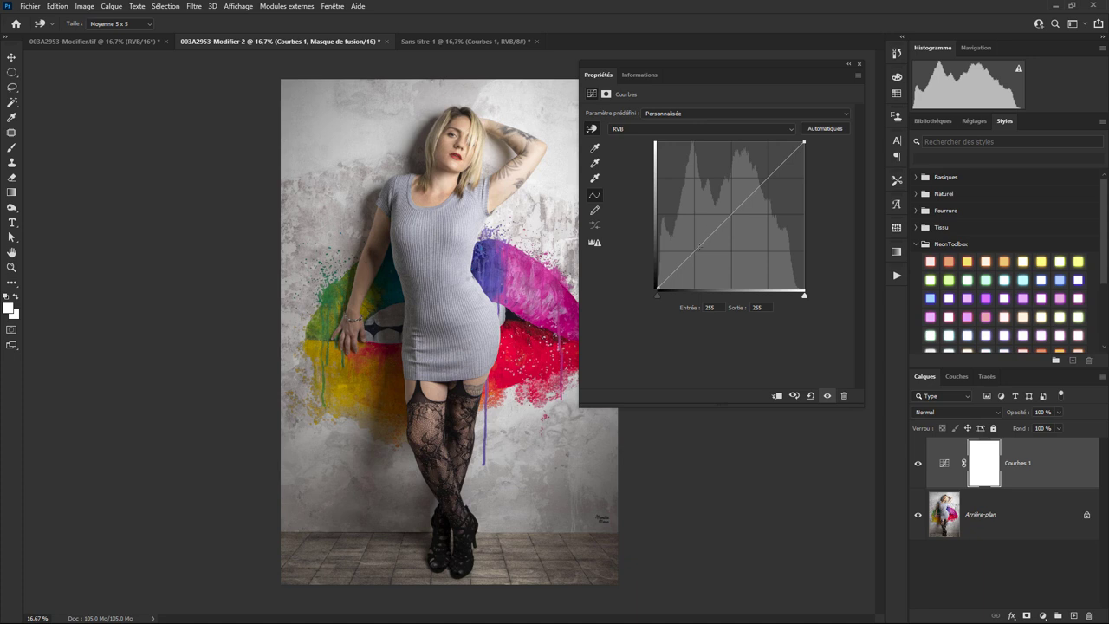
Step: Form a gentle S-curve with a darkened shadow point at about 73/58 and a raised highlight point
left_click_drag(694, 252, 694, 274)
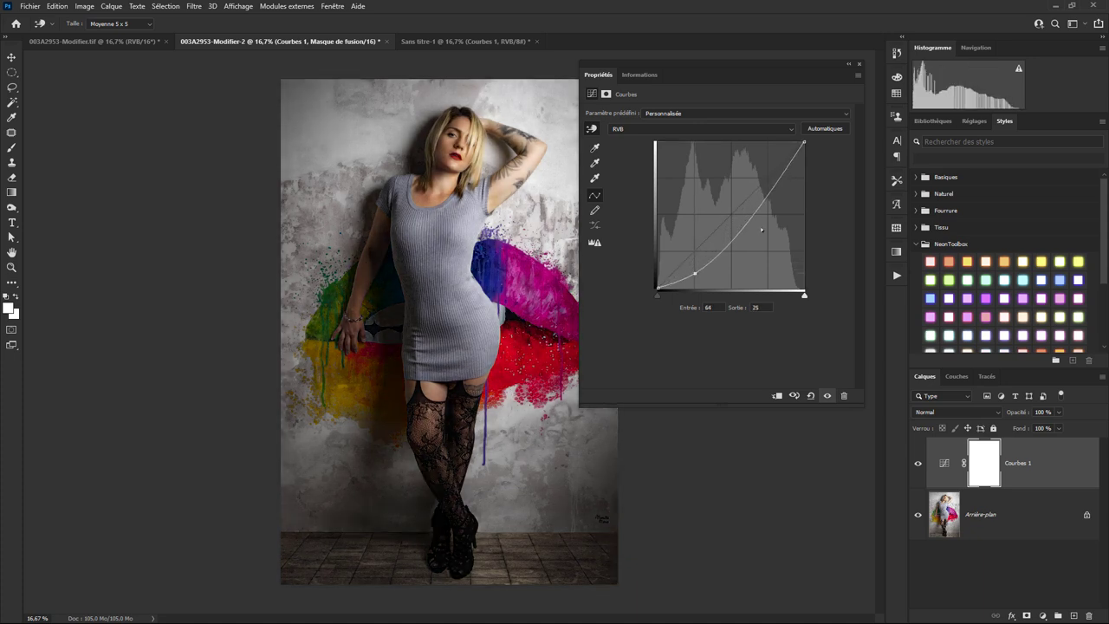
left_click_drag(768, 196, 768, 157)
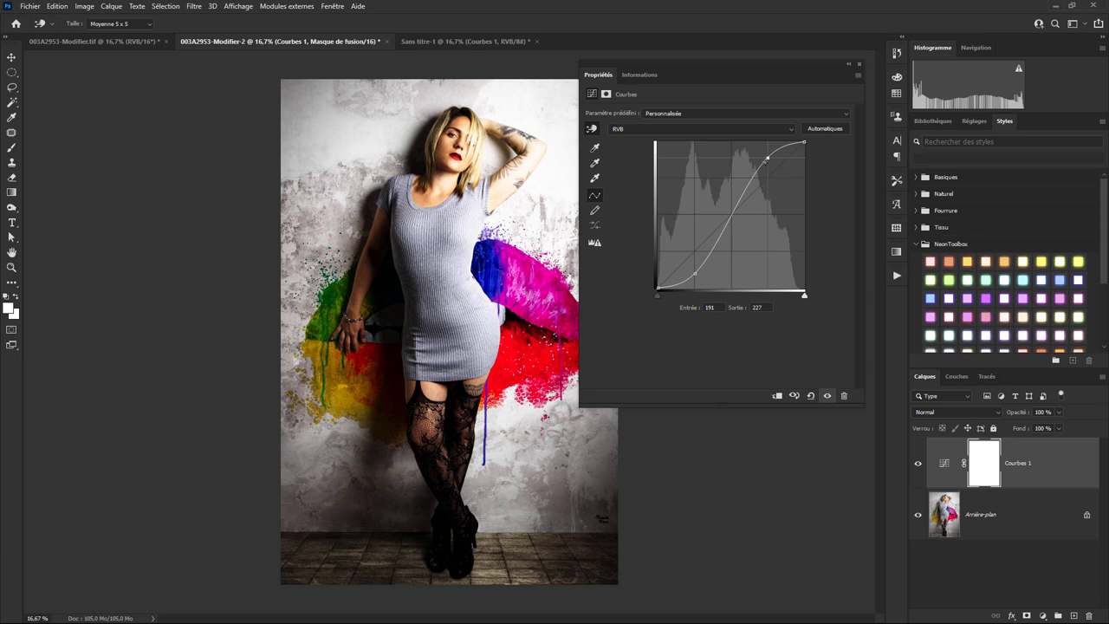
left_click_drag(767, 158, 777, 160)
left_click_drag(695, 273, 700, 254)
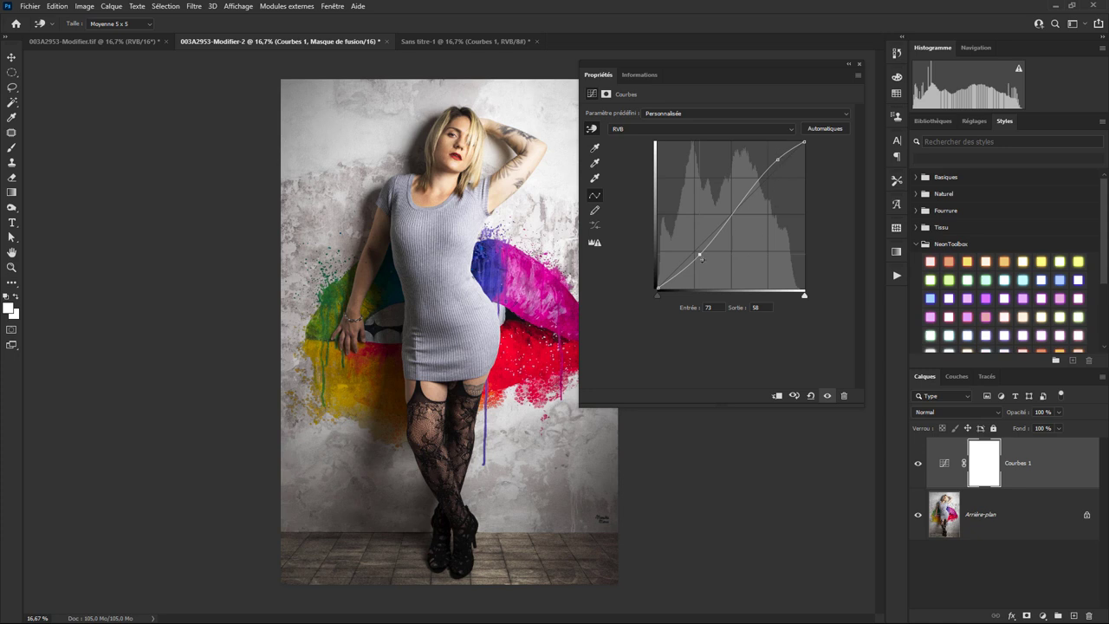
Step: Reset the curve to Par défaut and pencil-draw a wavy solarizing curve with dips and arches
left_click(703, 112)
left_click(684, 129)
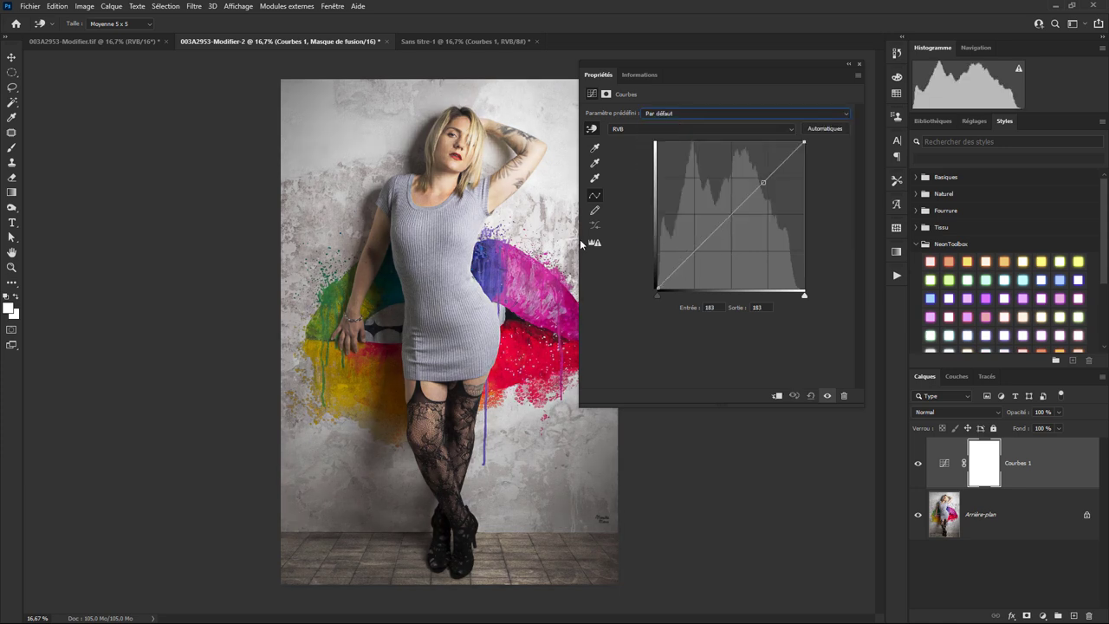
left_click(595, 210)
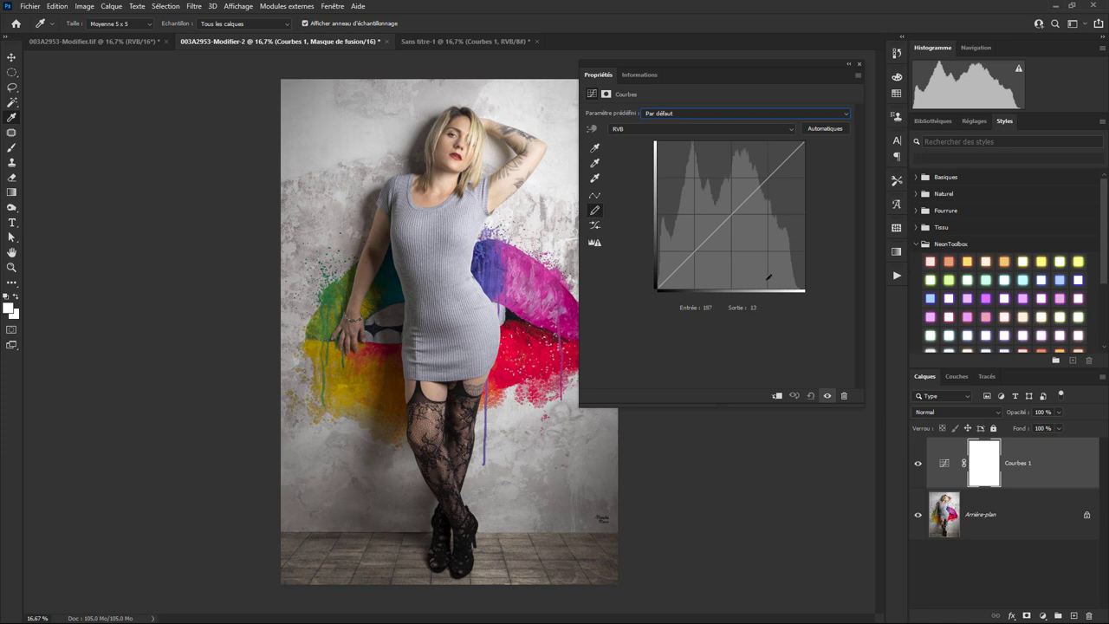
left_click_drag(669, 272, 699, 203)
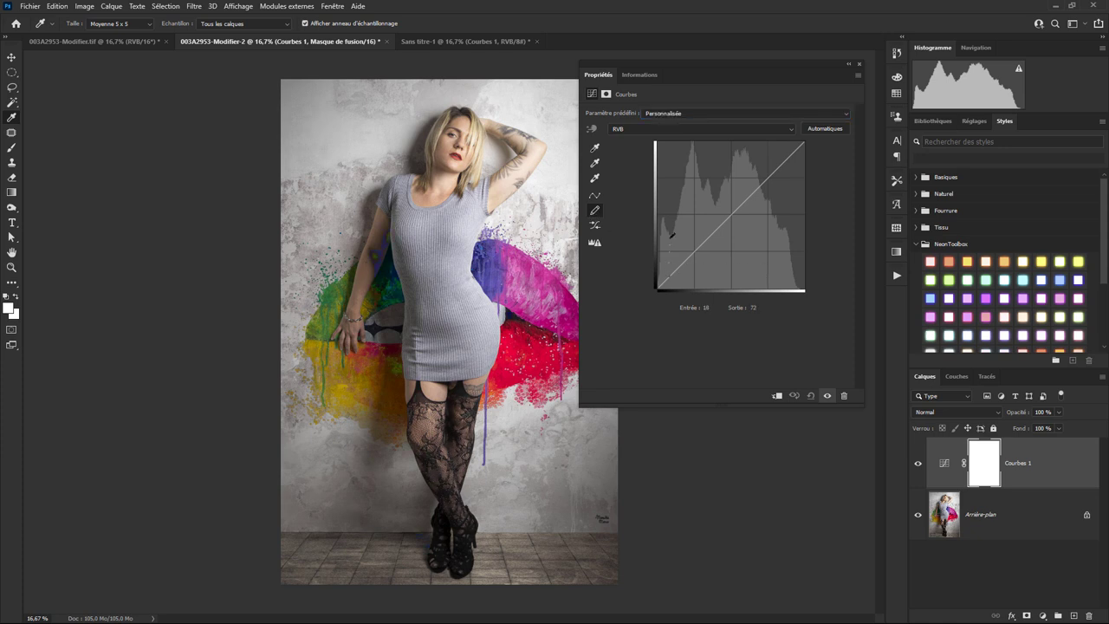
left_click_drag(694, 253, 728, 251)
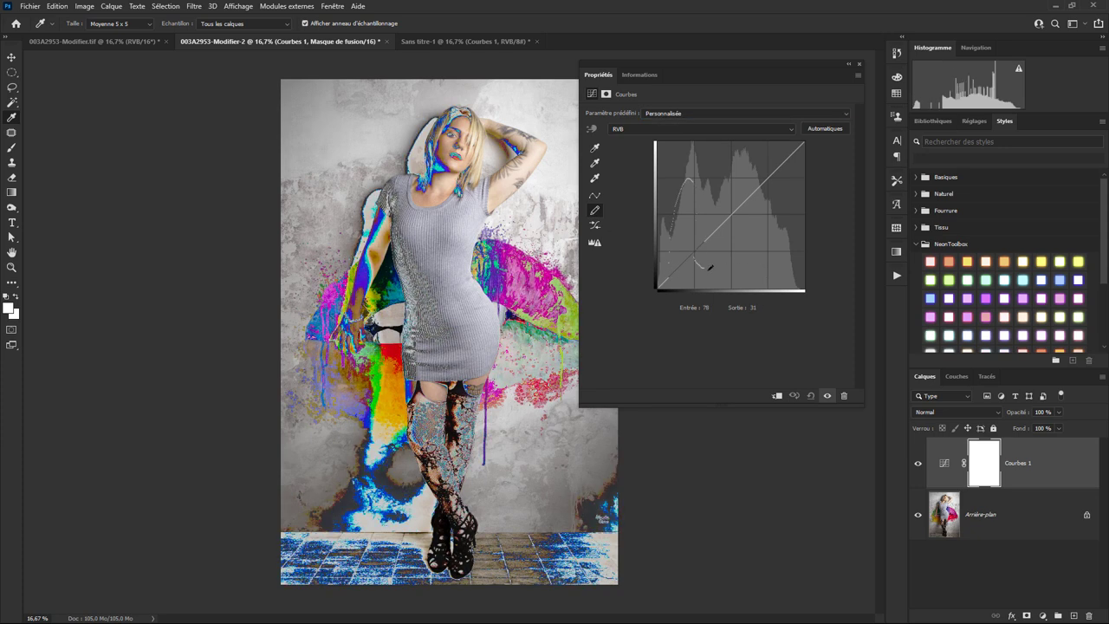
mouse_move(732, 164)
left_mouse_down()
mouse_move(758, 270)
mouse_move(776, 260)
left_mouse_up()
mouse_move(777, 164)
left_mouse_down()
mouse_move(802, 145)
mouse_move(788, 150)
left_mouse_up()
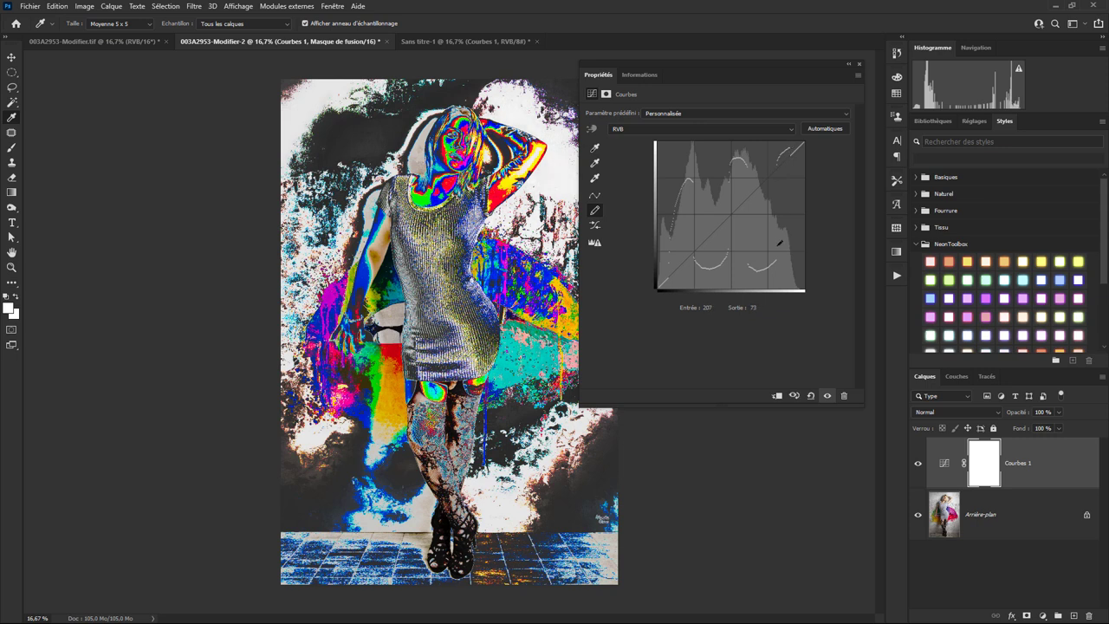
Step: Toggle point mode and back, then apply Smooth four times to the pencil-drawn curve
left_click(597, 198)
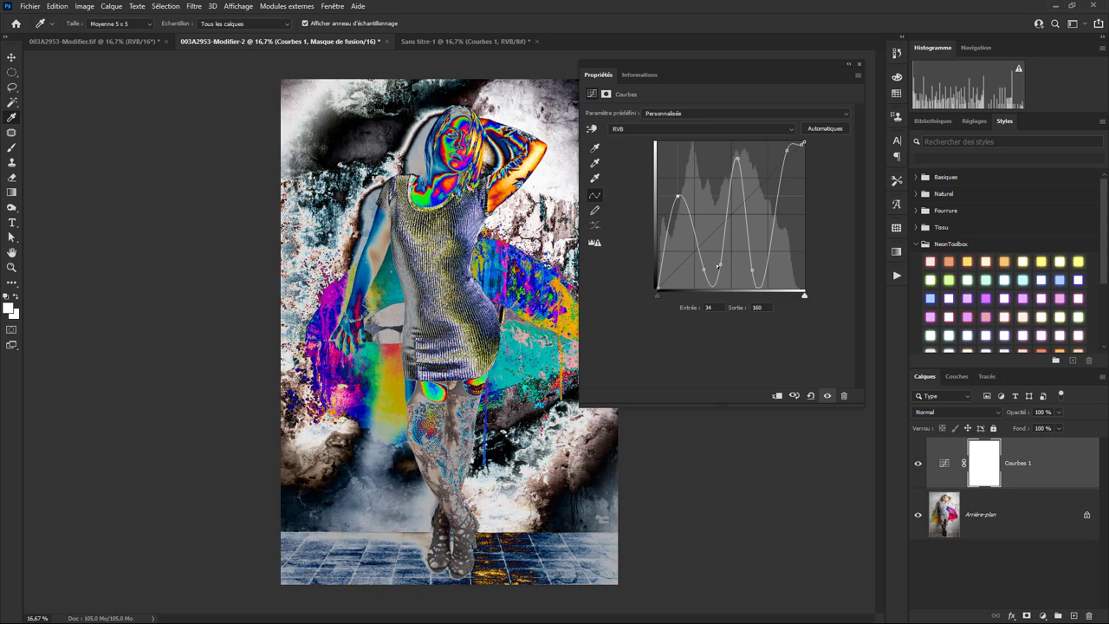
left_click(594, 209)
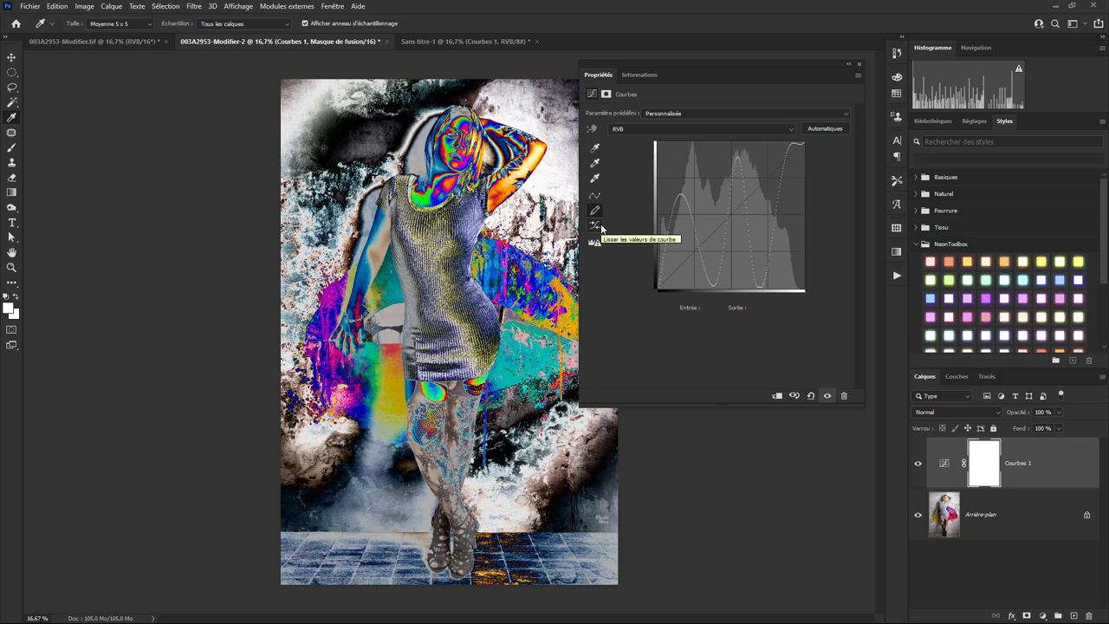
left_click(600, 228)
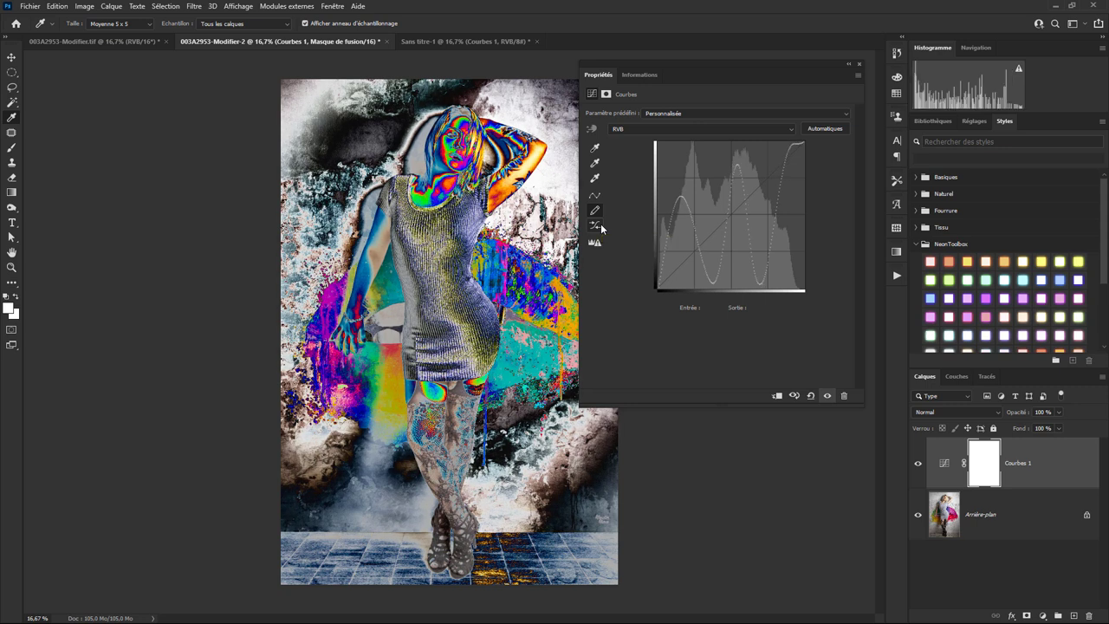
left_click(597, 231)
left_click(596, 231)
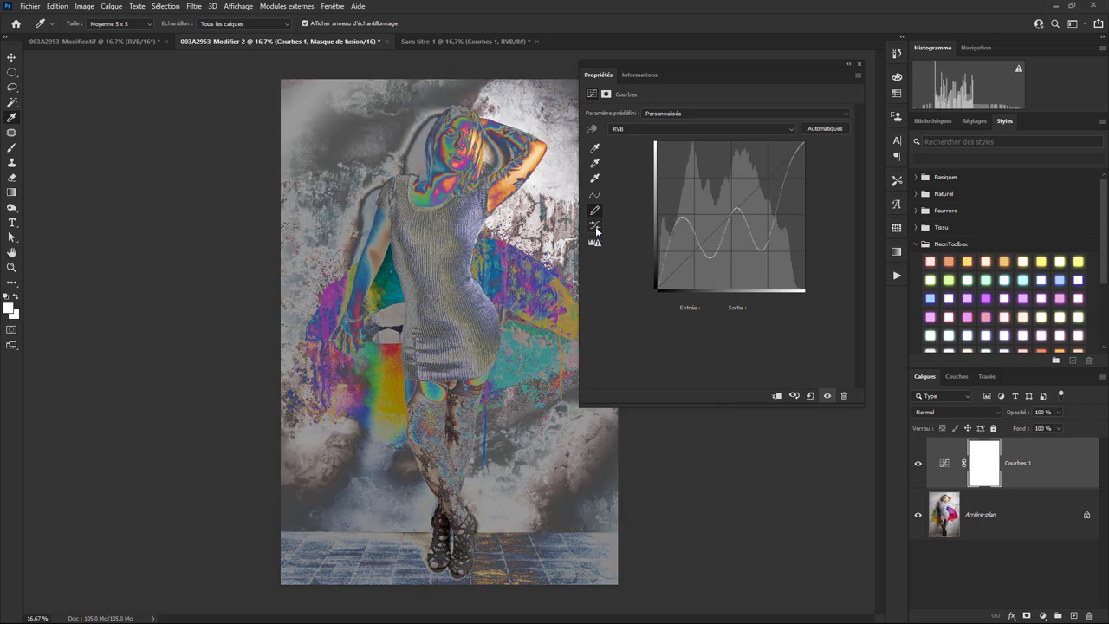
left_click(596, 231)
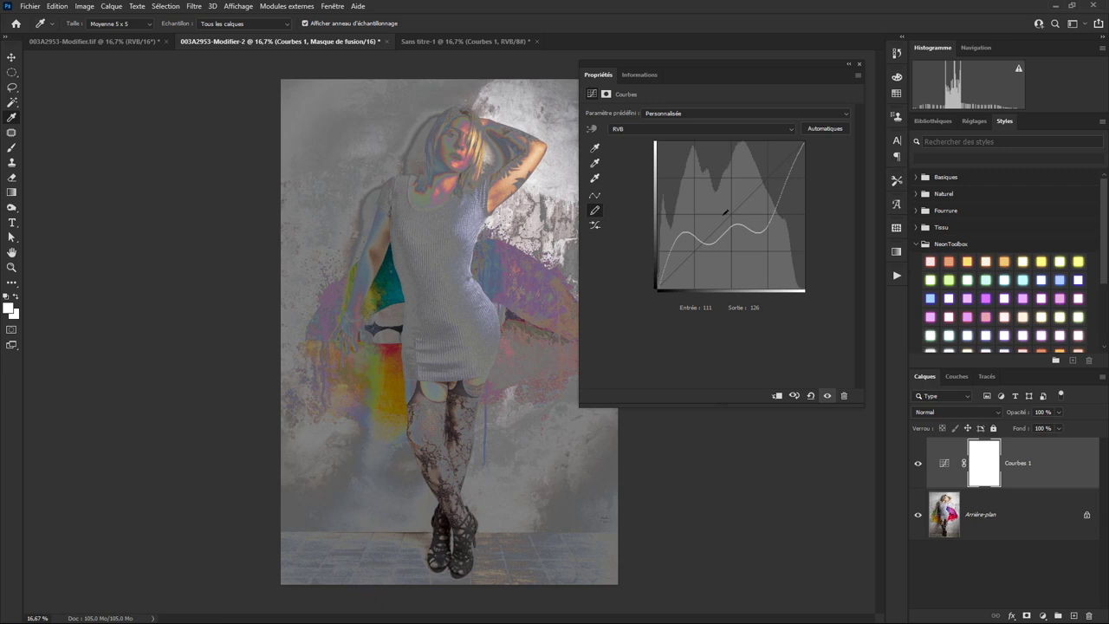
Step: Reset the curve to Par défaut and prepare point editing with the targeted-adjustment tool
left_click(684, 111)
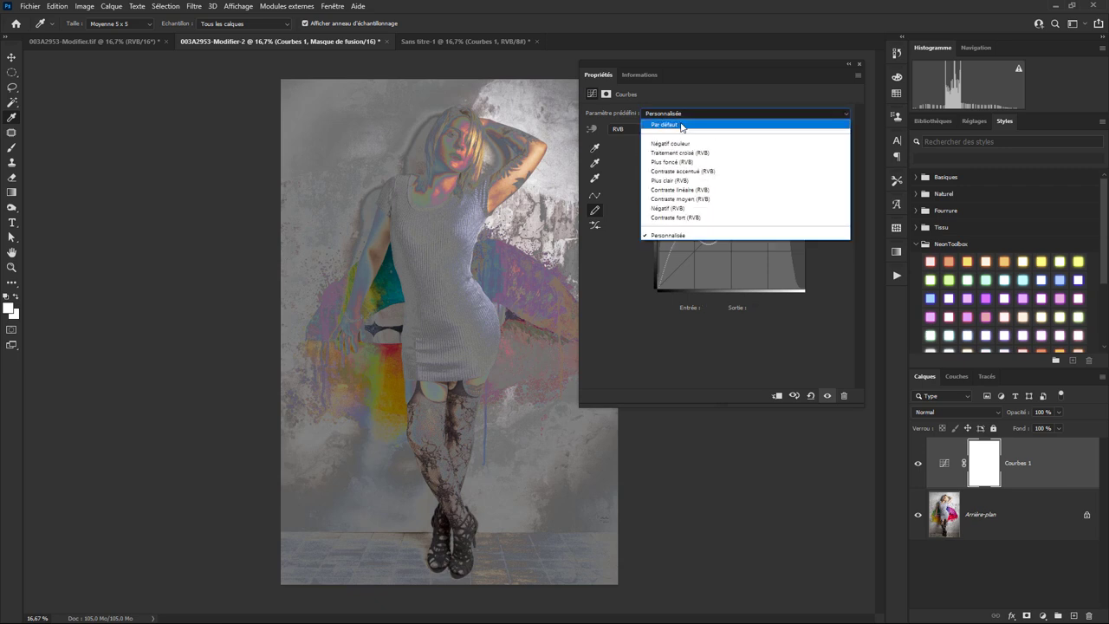
left_click(681, 122)
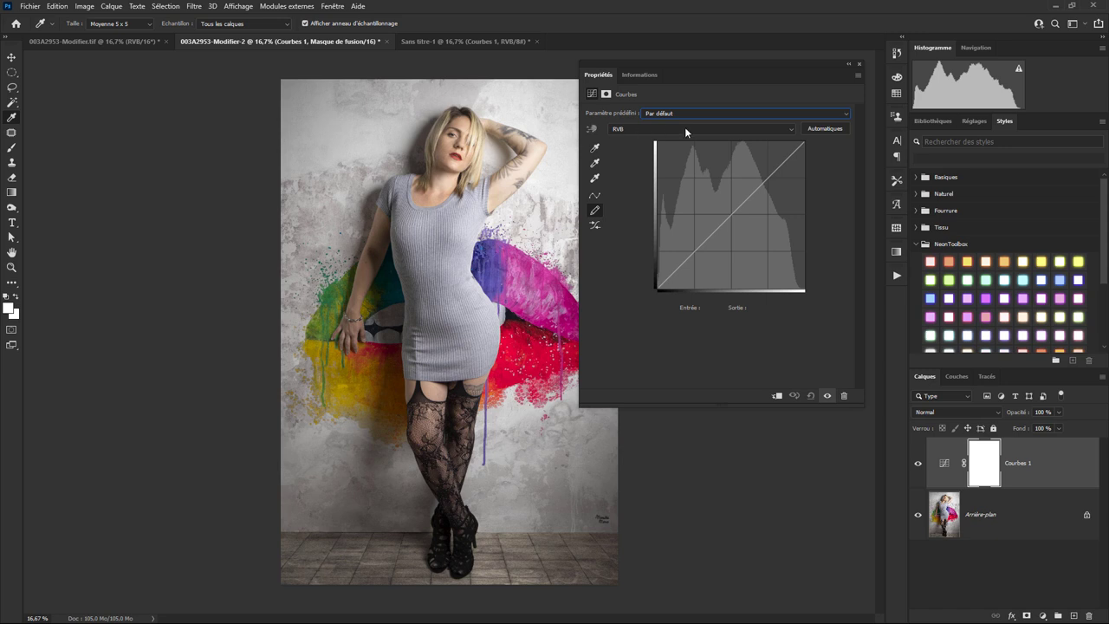
left_click(597, 197)
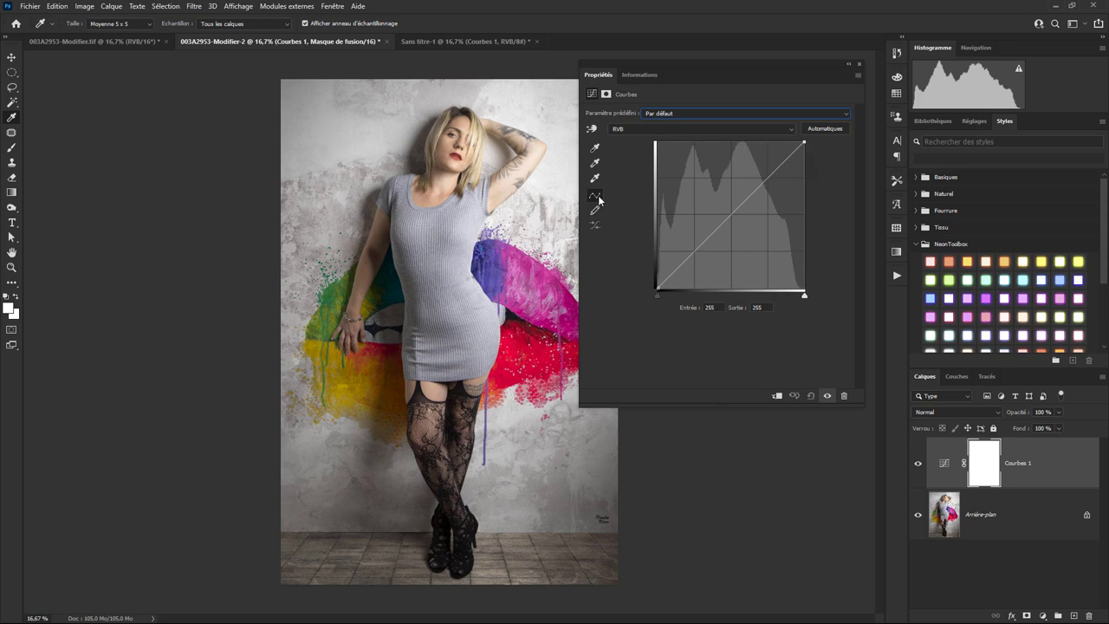
left_click(596, 210)
left_click(595, 195)
left_click(593, 130)
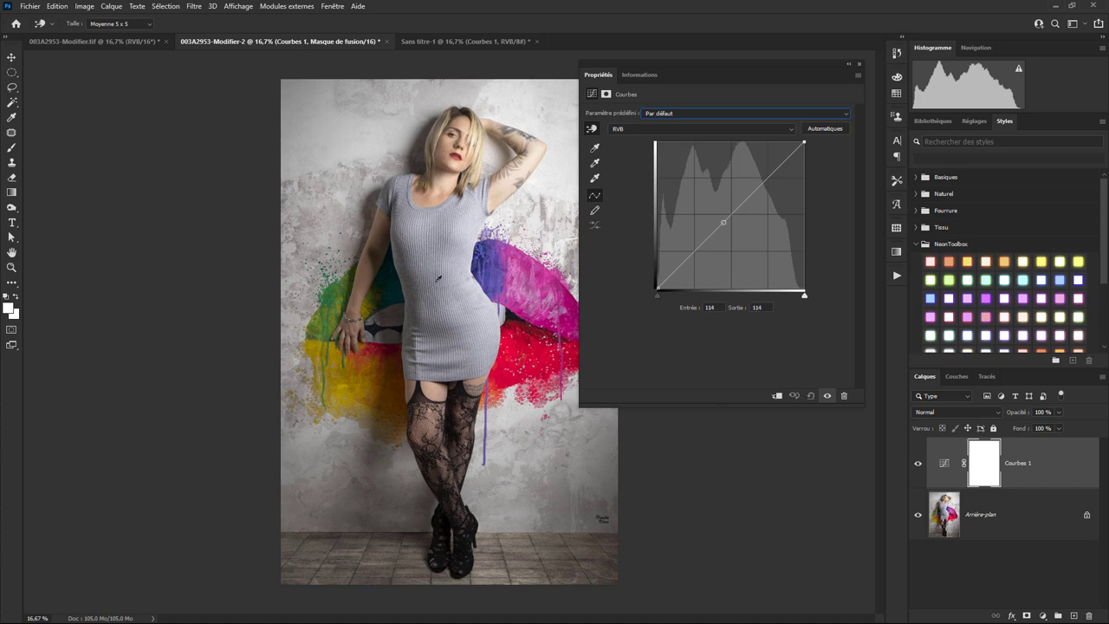
Step: Raise a midtone point at input 159 to brighten, and add a shadow point nudged upward
left_click(544, 212)
left_click_drag(546, 208, 548, 204)
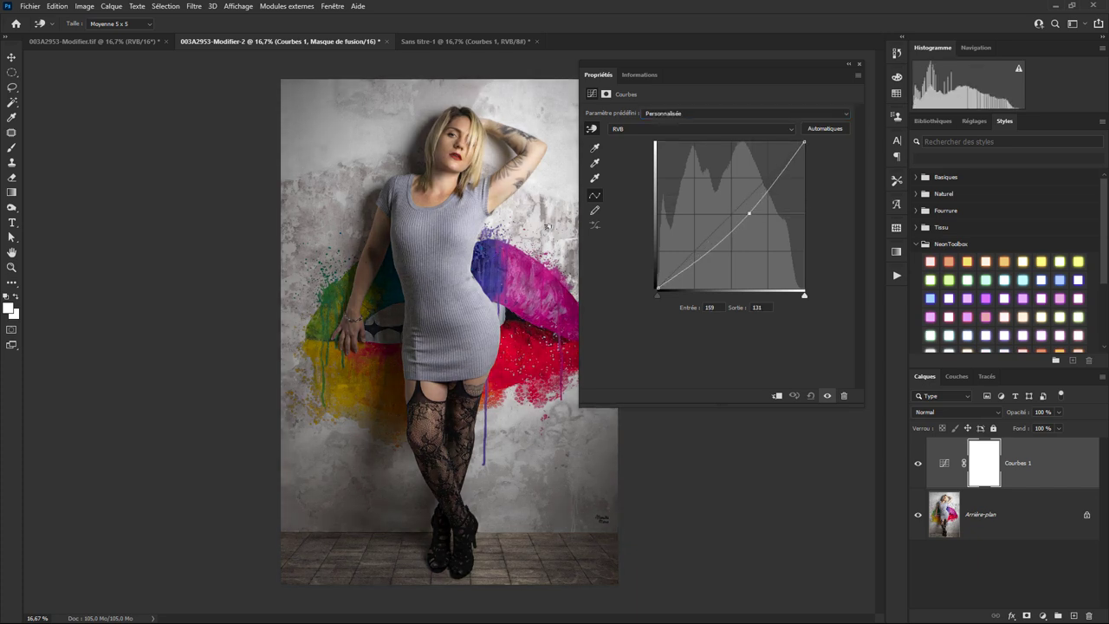
left_click_drag(548, 205, 547, 193)
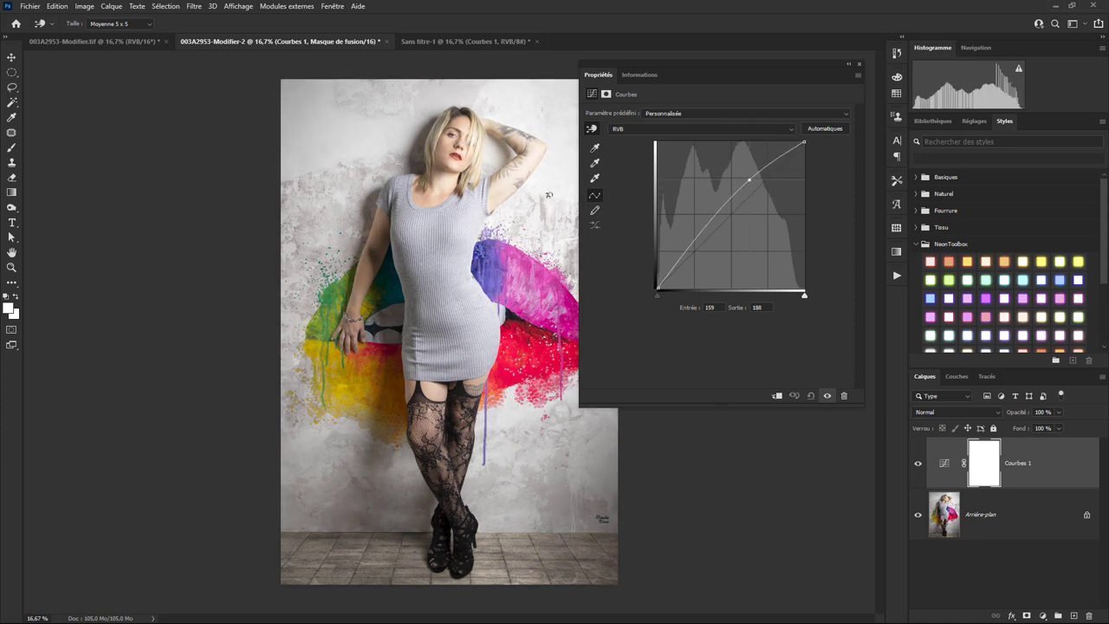
left_click_drag(399, 298, 415, 302)
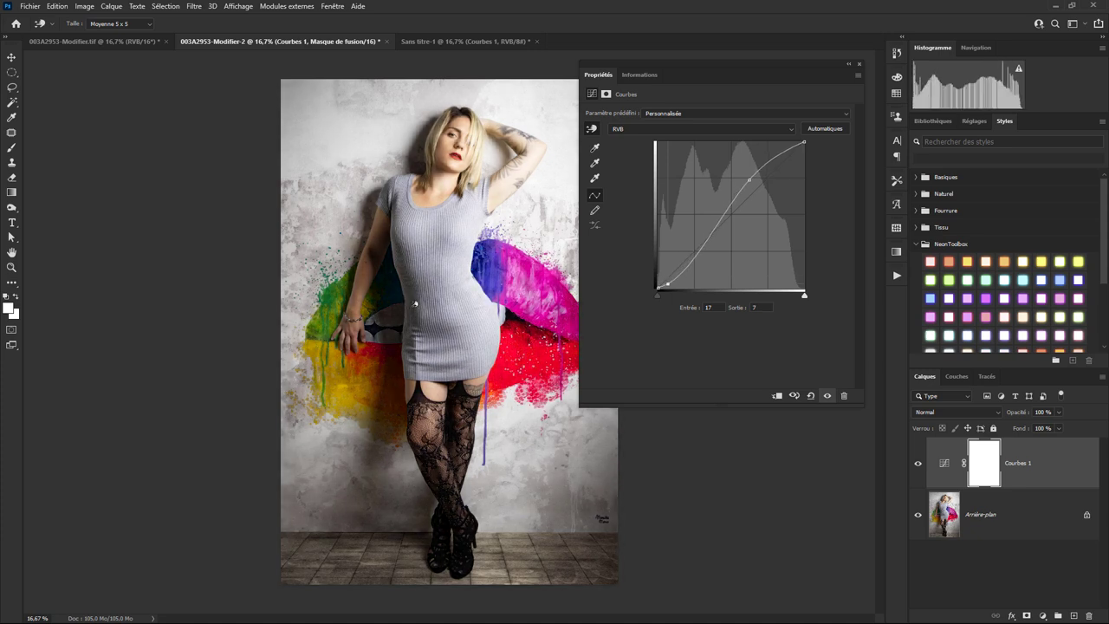
key("Up")
key("Up")
Step: Add another lower point, then reset the curve back to the Par défaut preset
left_click(416, 302)
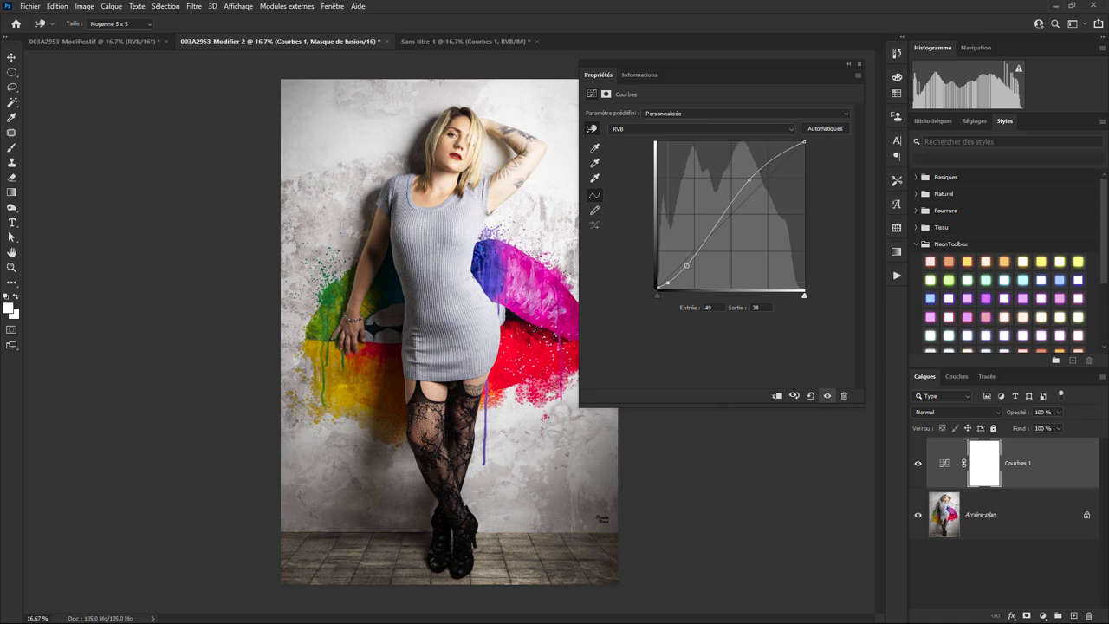
left_click(668, 282)
left_click(674, 114)
left_click(672, 120)
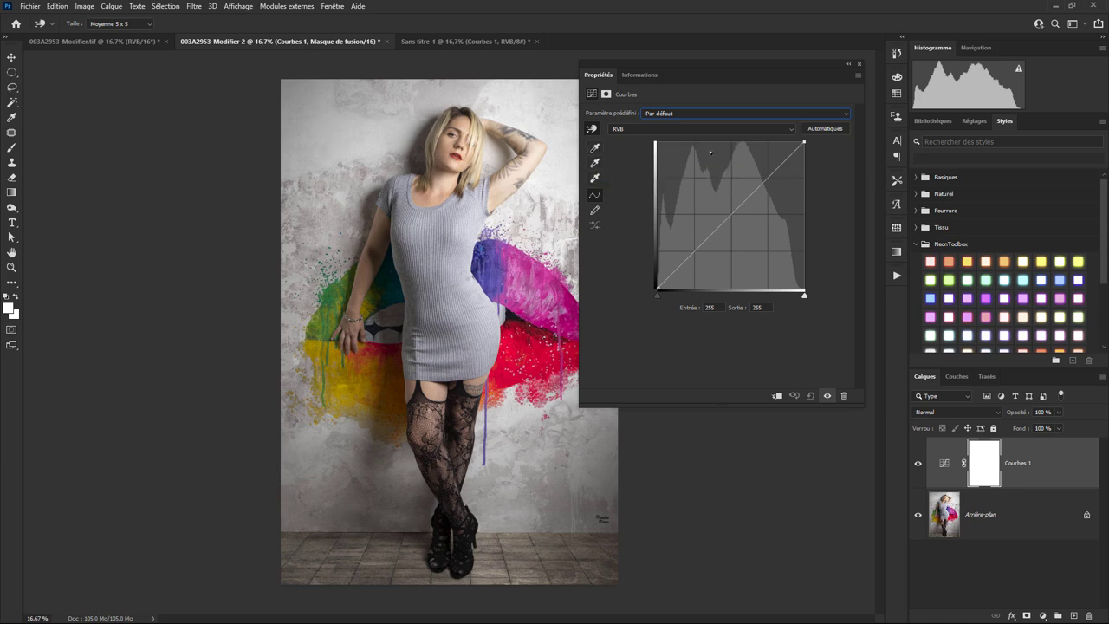
Step: Keep the RVB channel and add a control point at input 48 without bending the curve
left_click(654, 129)
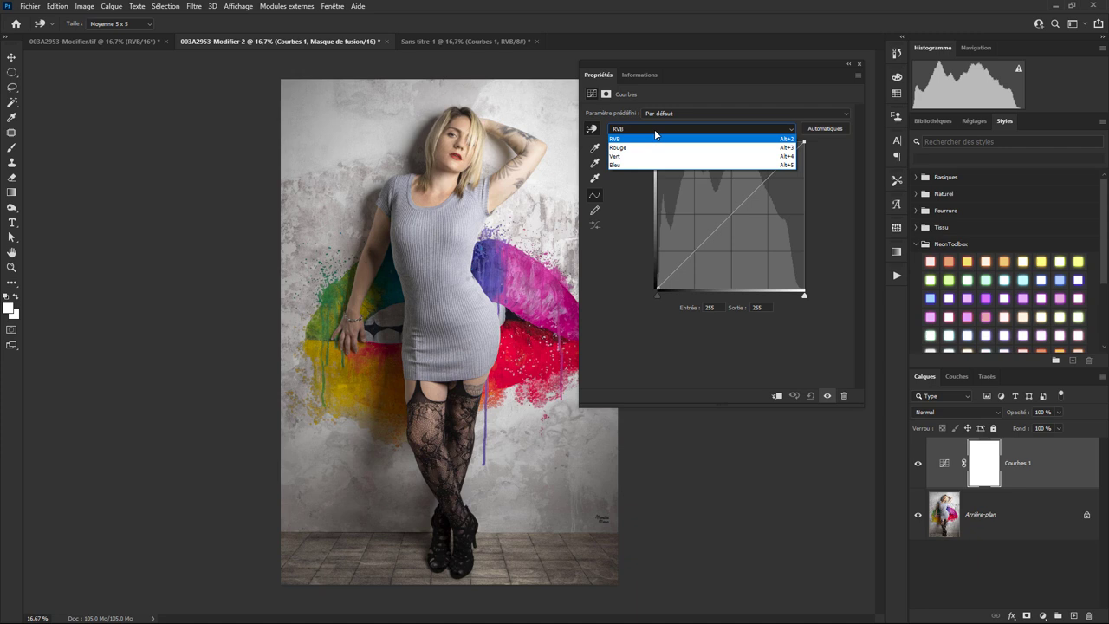
left_click(598, 151)
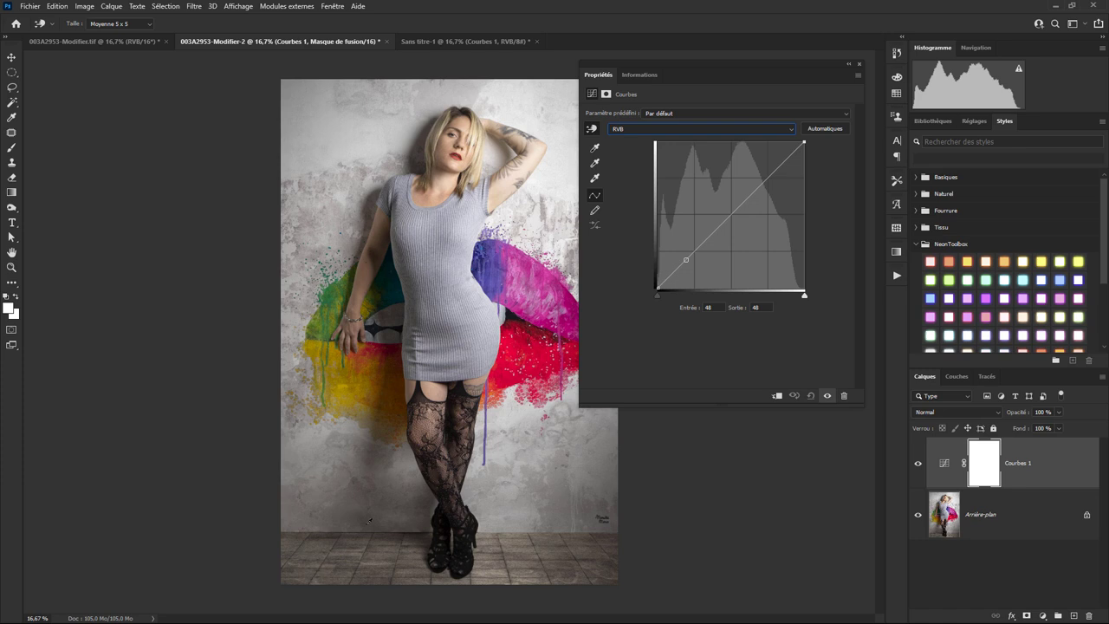
left_click(369, 520)
left_click(595, 147)
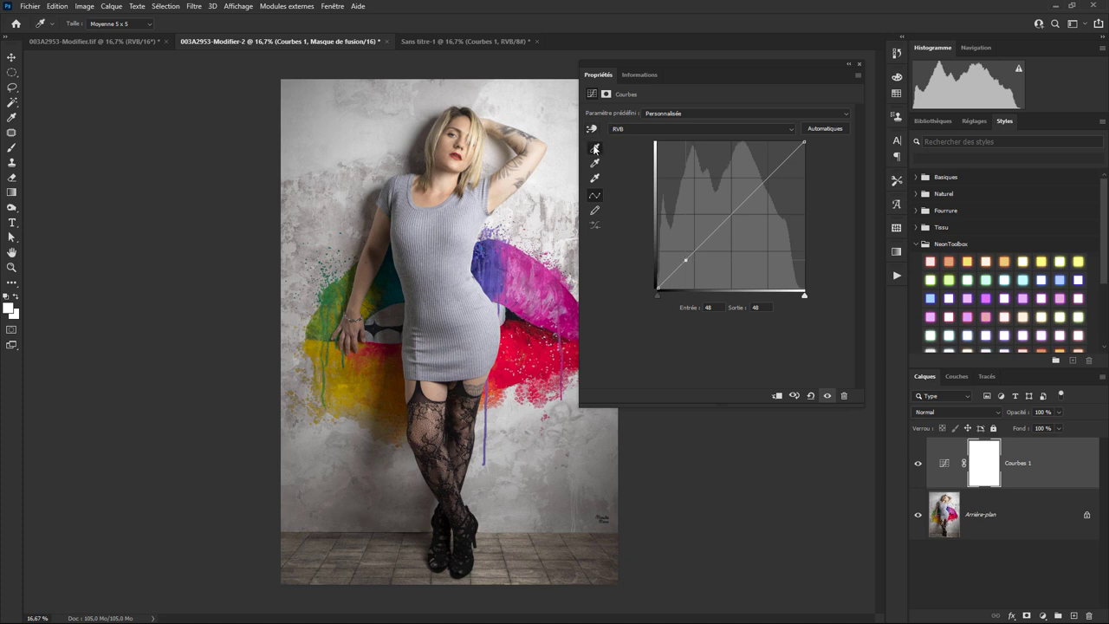
Step: Sample a black point from a dark pixel, nudge the black input, and browse Rouge, Vert, Bleu
left_click(373, 514)
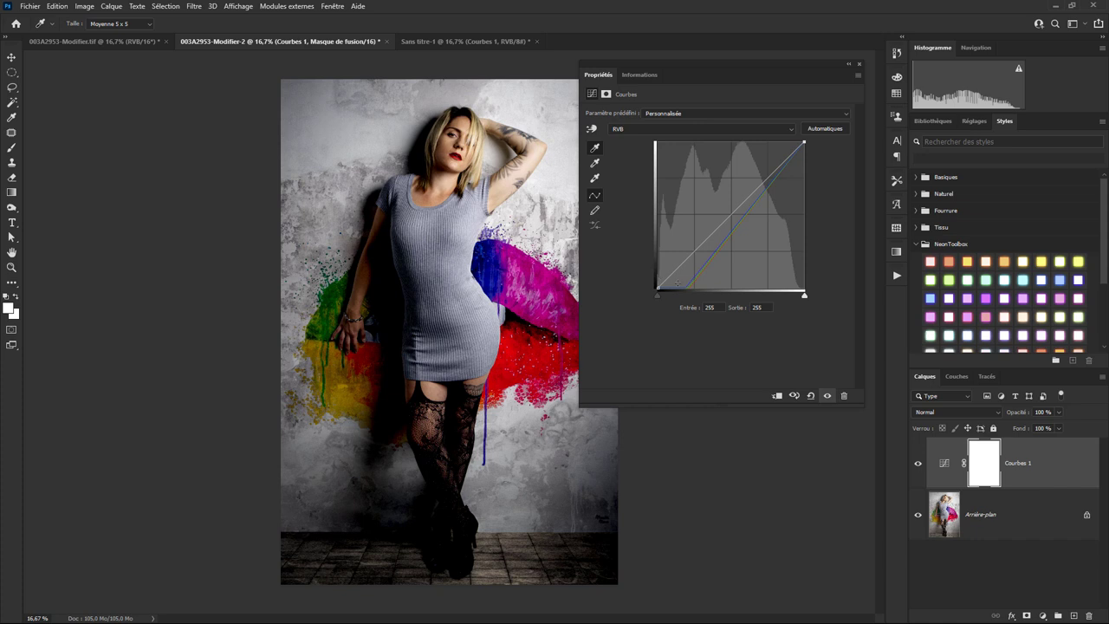
left_click_drag(685, 292, 687, 292)
left_click(645, 128)
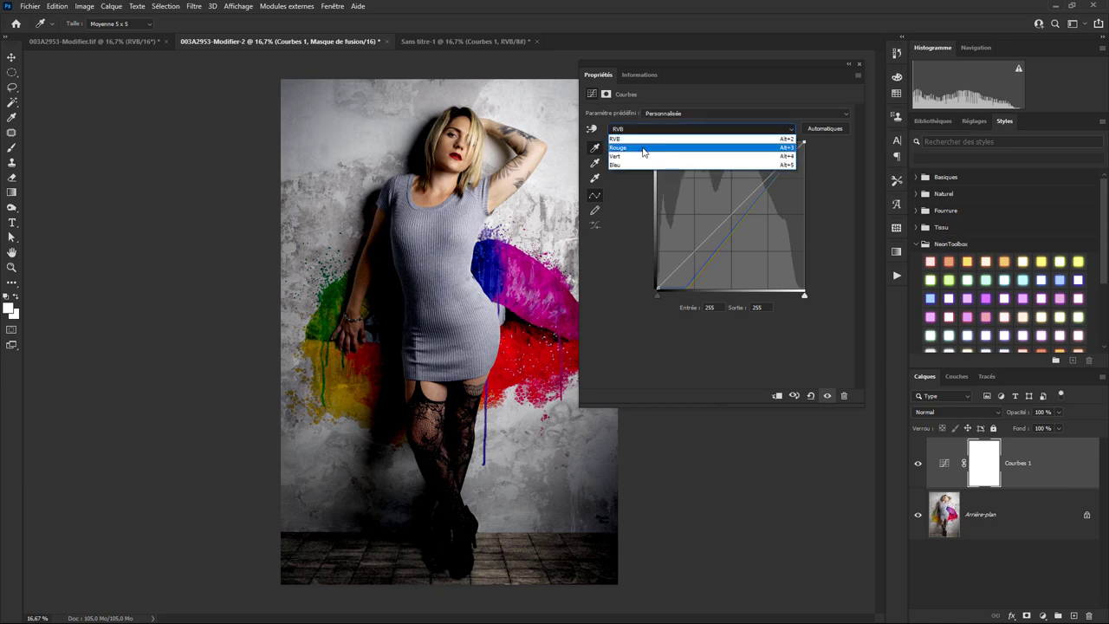
left_click(642, 148)
left_click(662, 130)
left_click(649, 153)
left_click(650, 130)
left_click(645, 162)
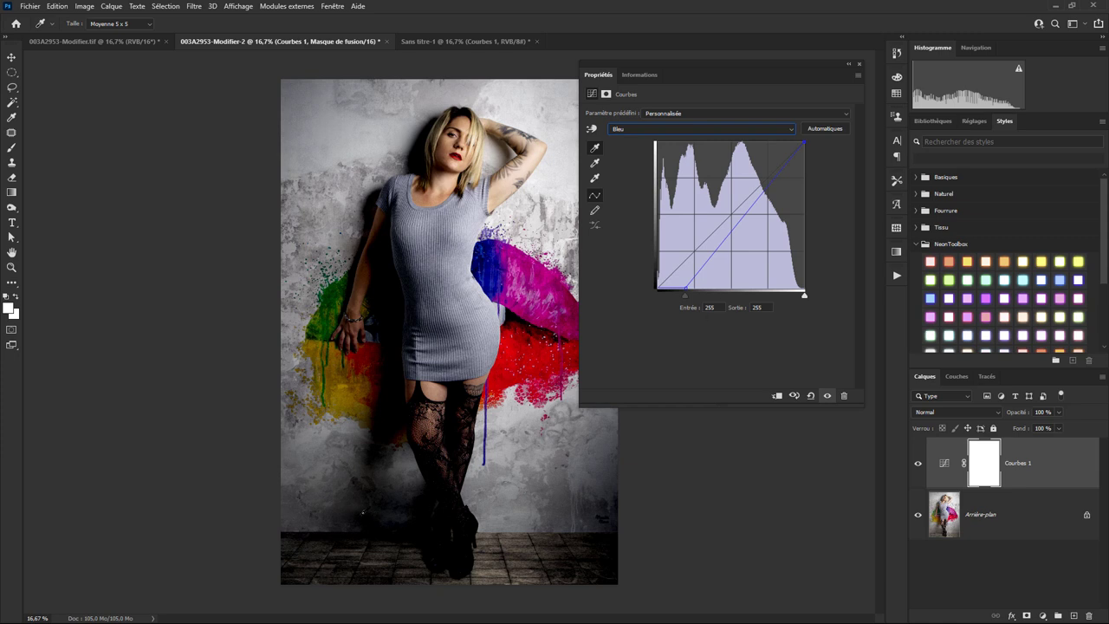
Step: Reset to Par défaut and drag the Bleu black point right to warm the portrait
left_click(677, 113)
left_click(672, 125)
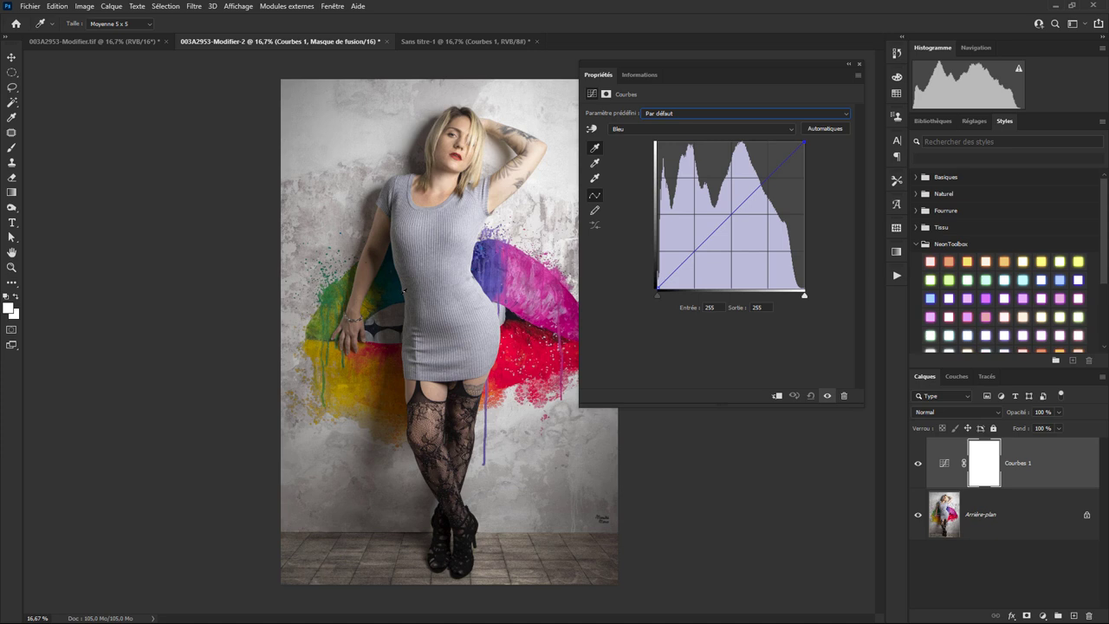
left_click_drag(657, 295, 674, 296)
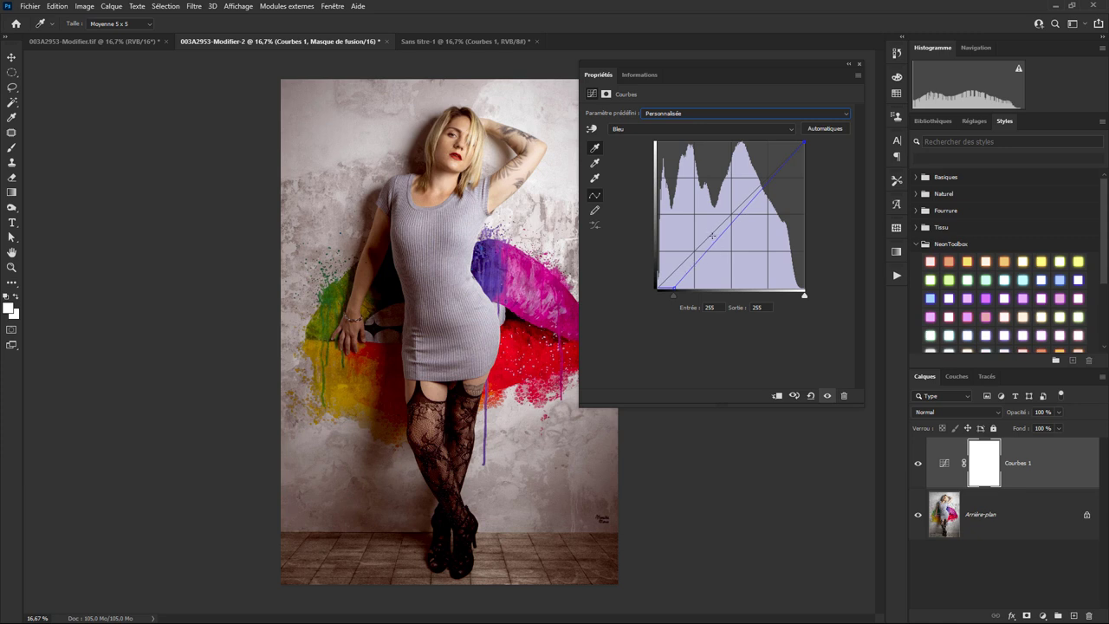
Step: In Sans titre-1, delete the old Courbes 1 layer and add a fresh Curves adjustment layer
left_click(437, 42)
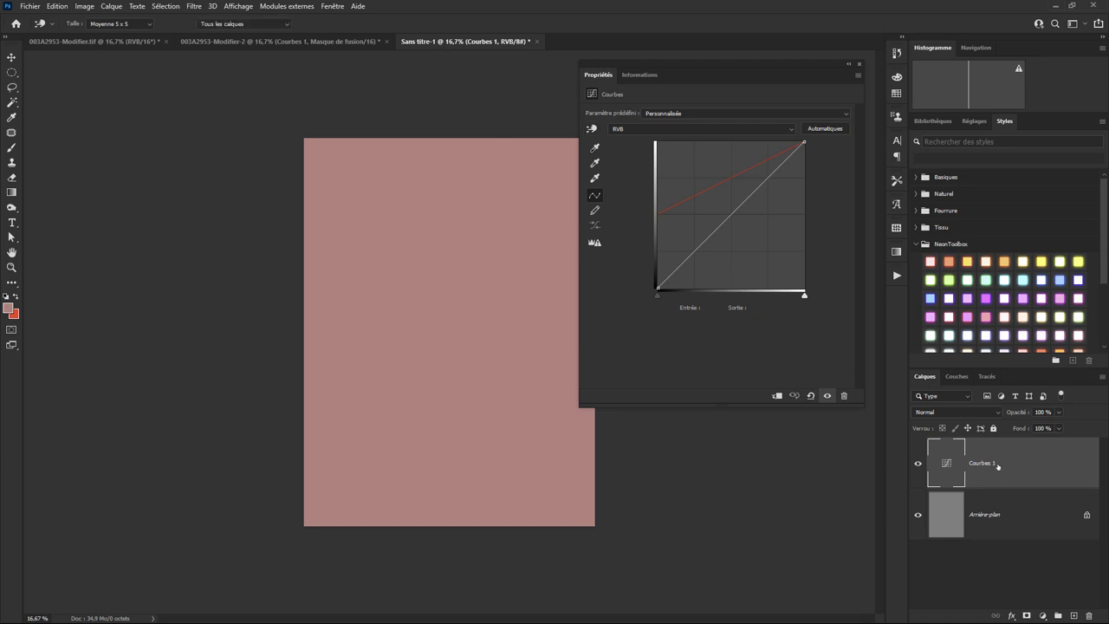
key("Delete")
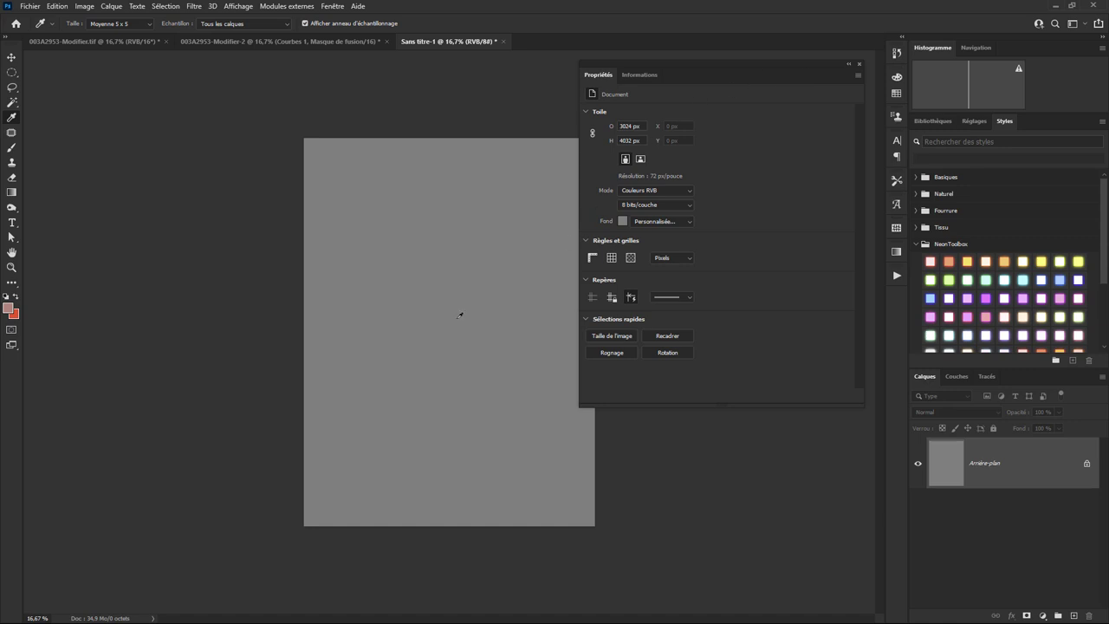
left_click(11, 310)
left_click_drag(907, 312, 234, 316)
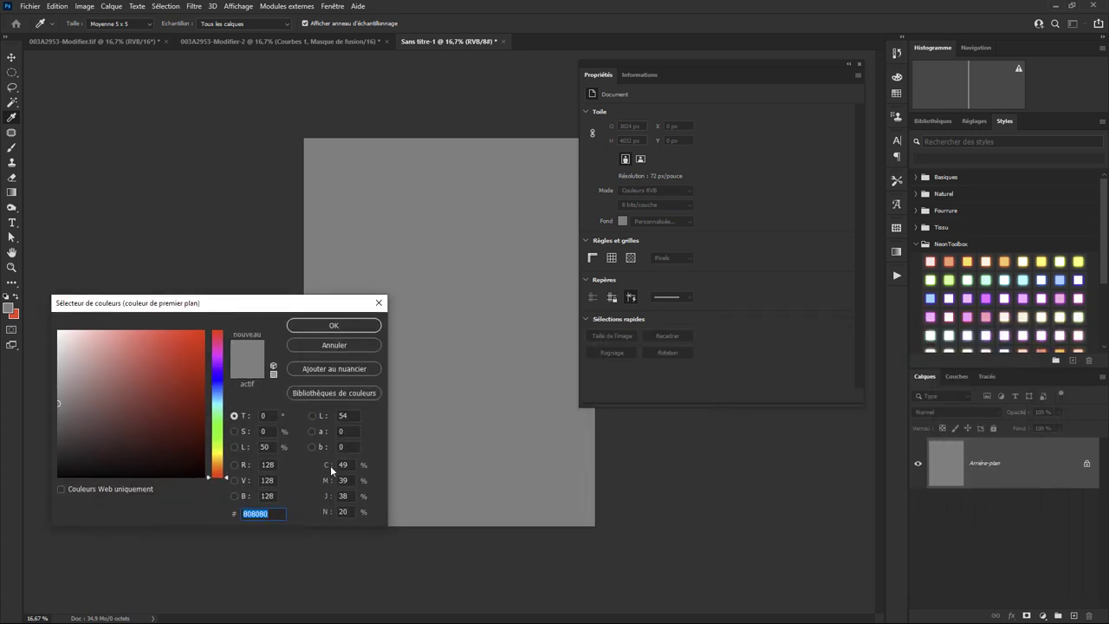
left_click(379, 302)
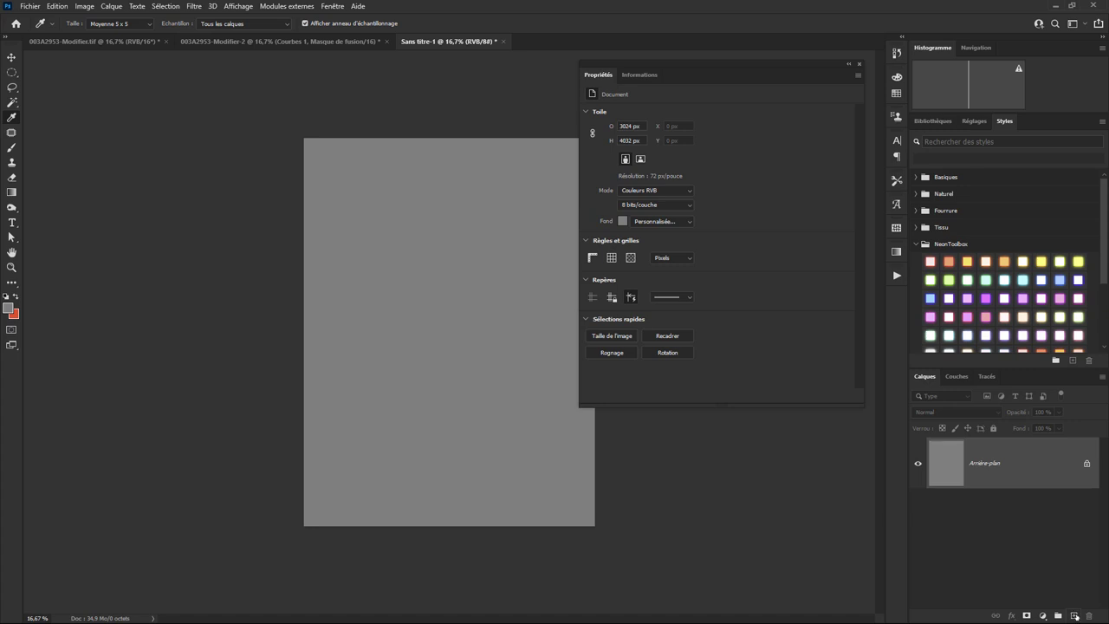
left_click(1045, 616)
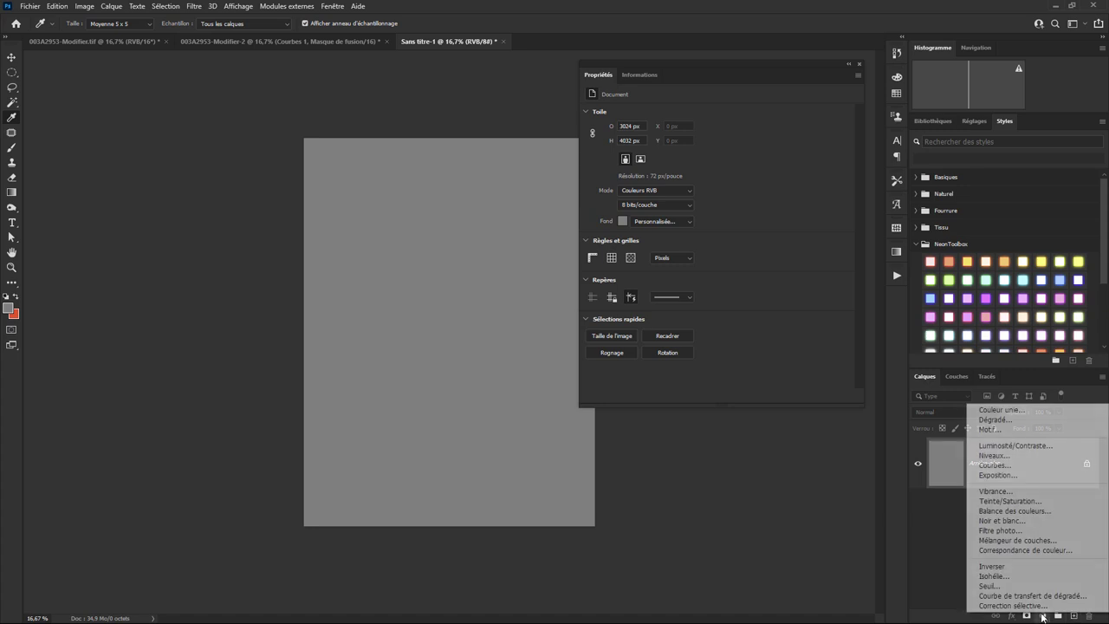
left_click(1008, 463)
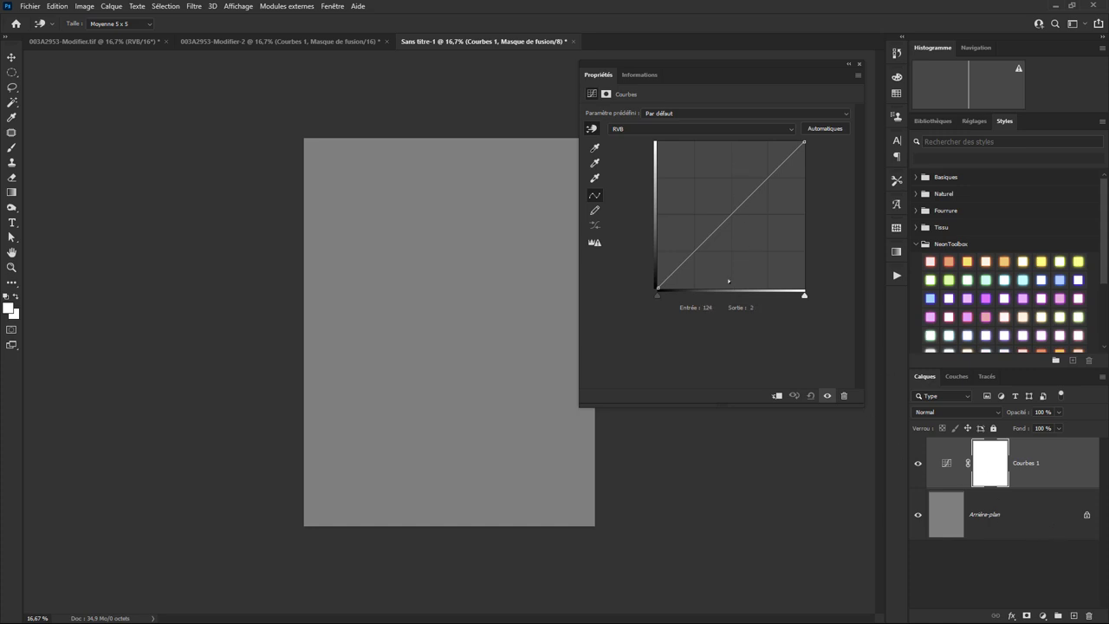
Step: Lift the Rouge curve's black end to tint the canvas pink, then sample it as foreground c08080
left_click(653, 127)
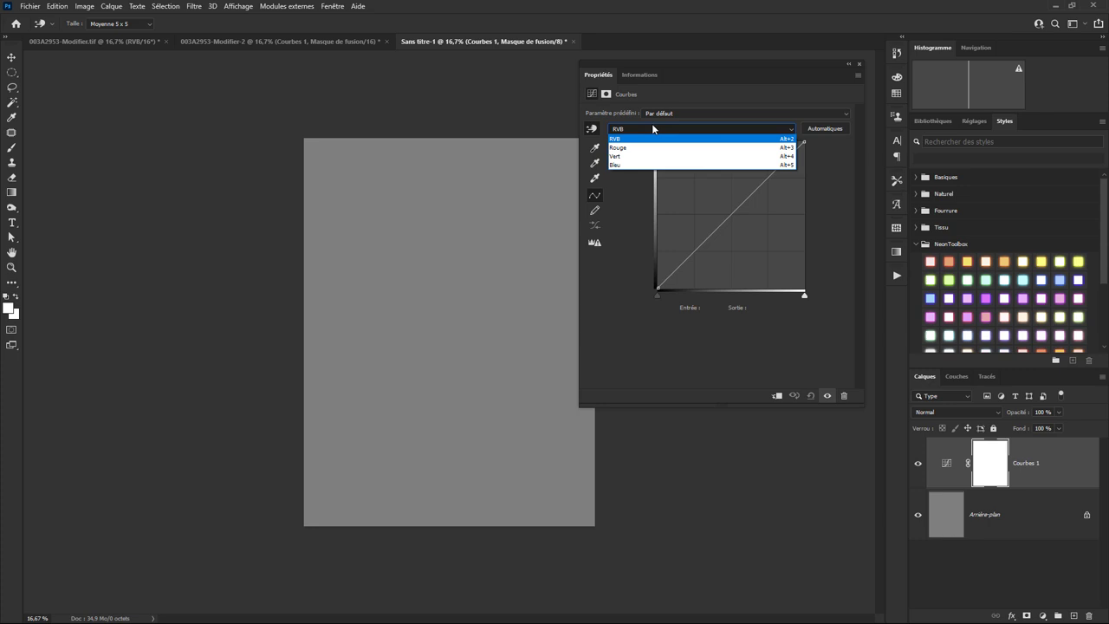
left_click(651, 148)
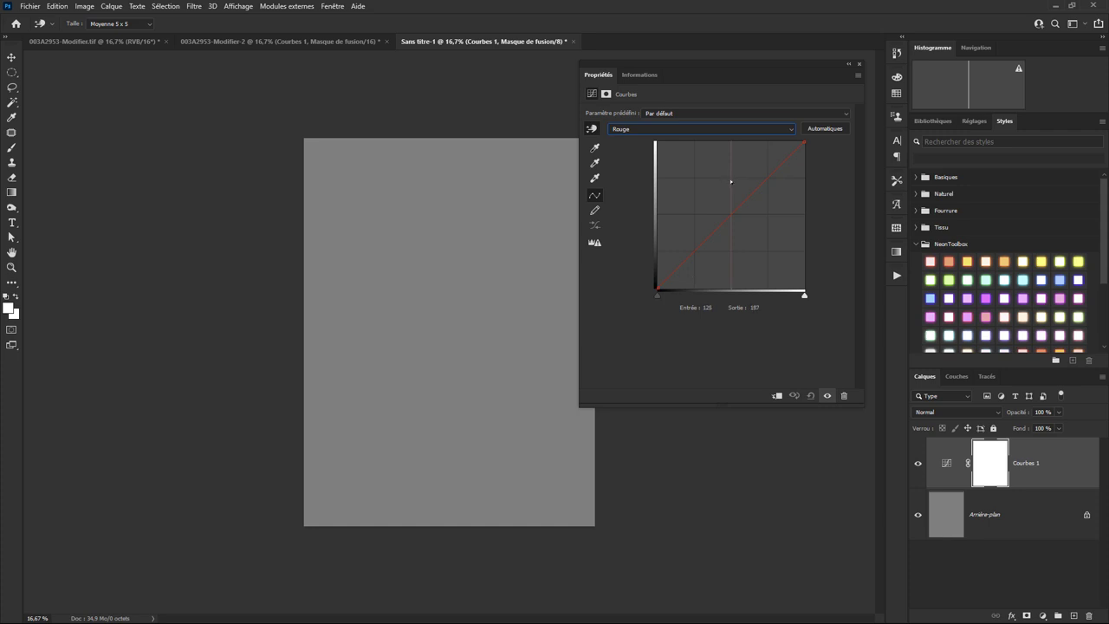
left_click_drag(658, 289, 634, 214)
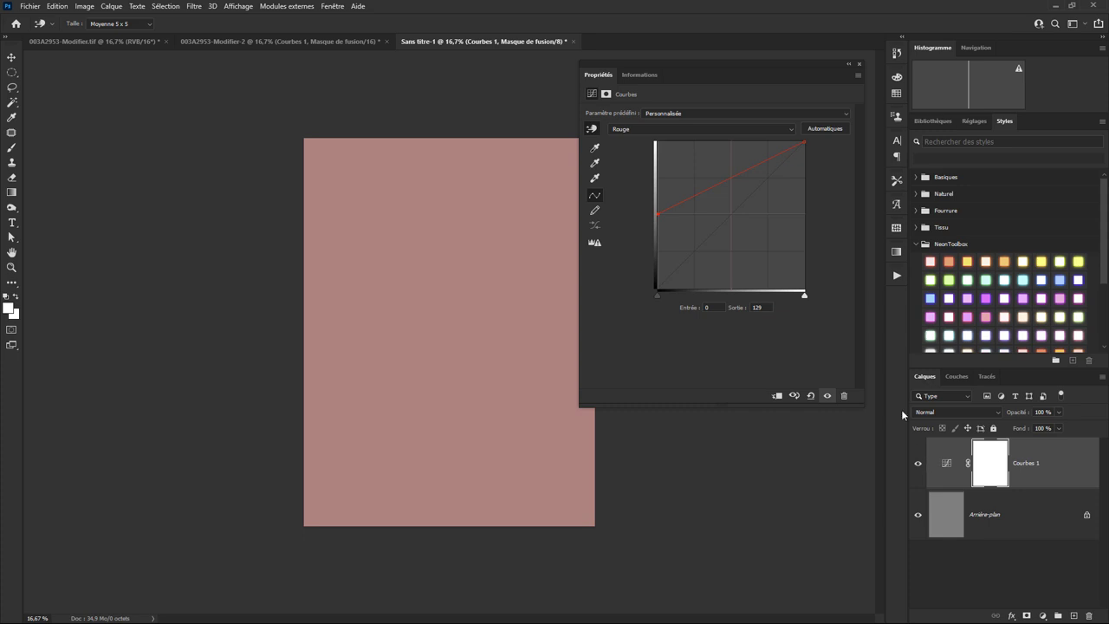
left_click(997, 533)
left_click(441, 319)
left_click(8, 308)
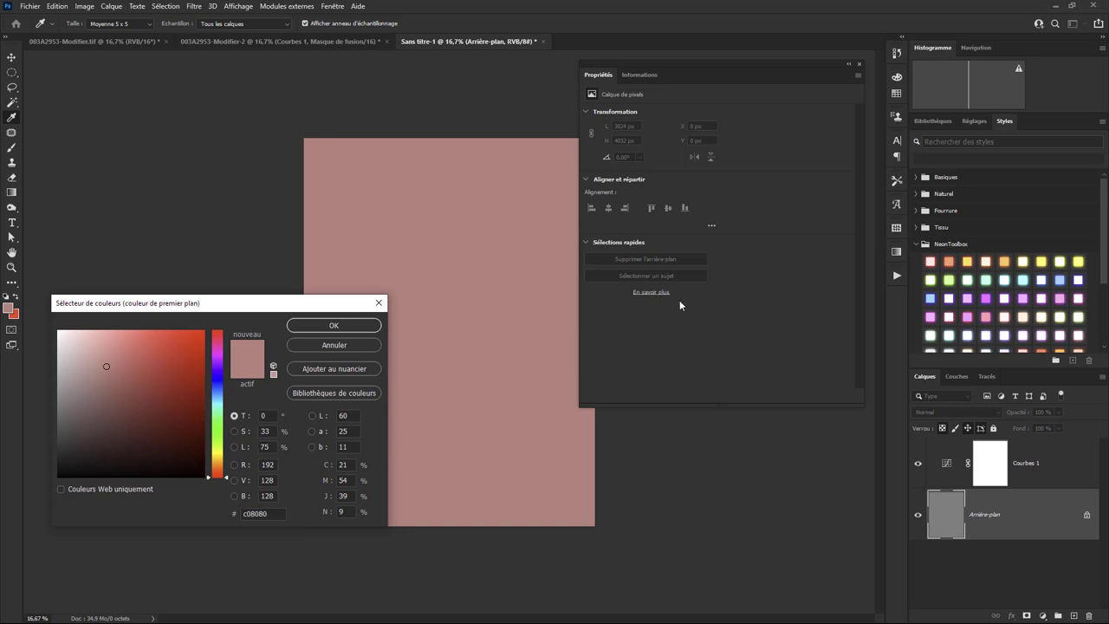
Step: Confirm the colour picker, pass through 003A2953-Modifier-2, and bring up 003A2953-Modifier.tif
left_click(378, 302)
left_click(364, 39)
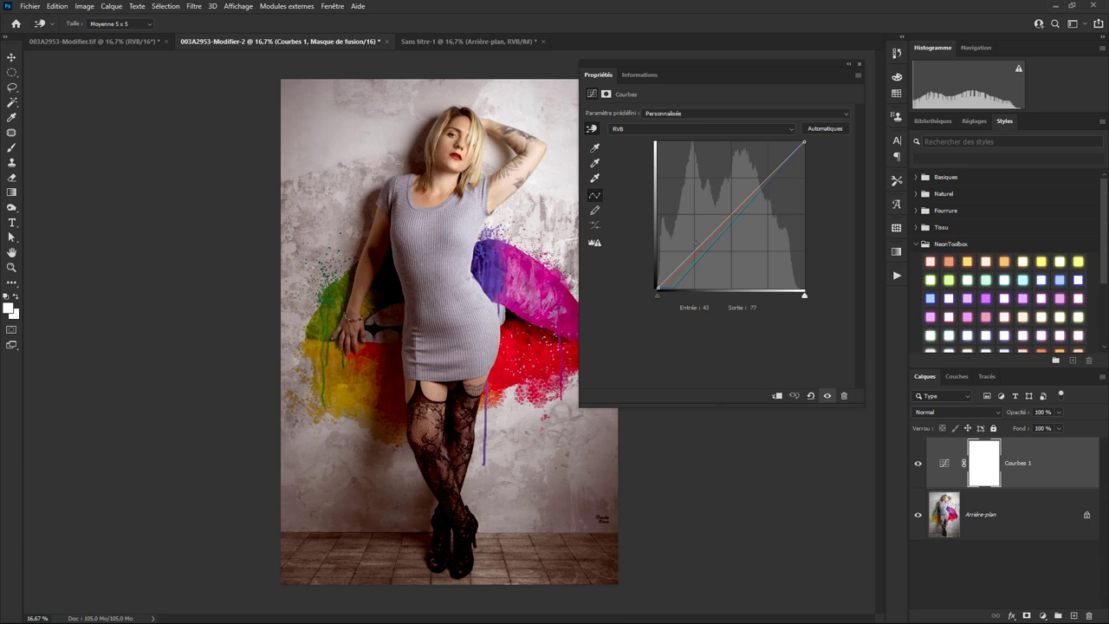
left_click(595, 147)
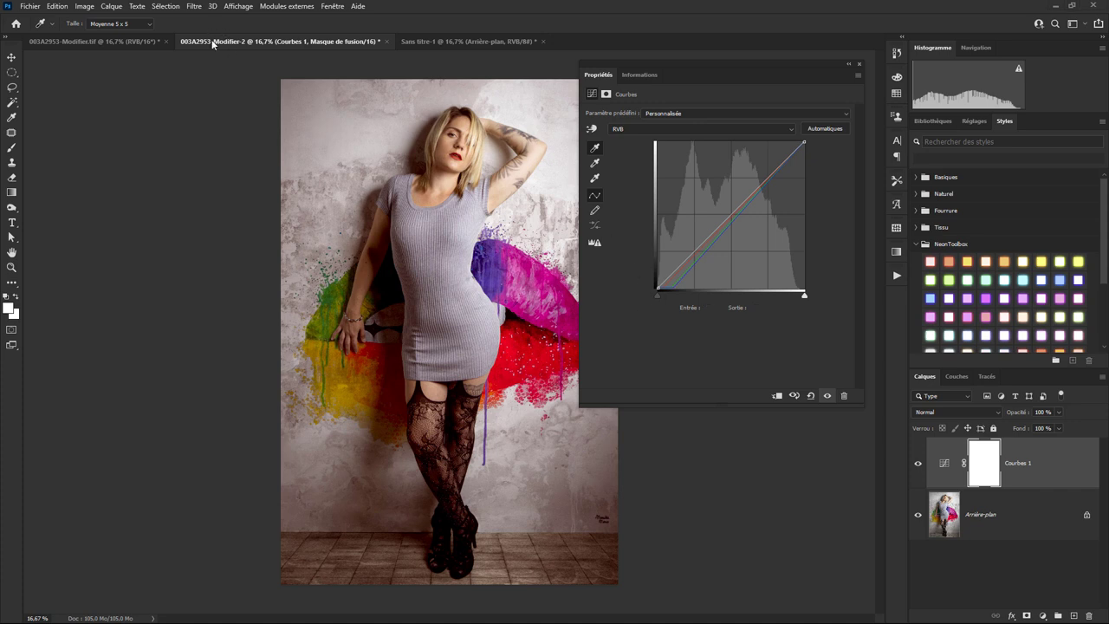
left_click(146, 46)
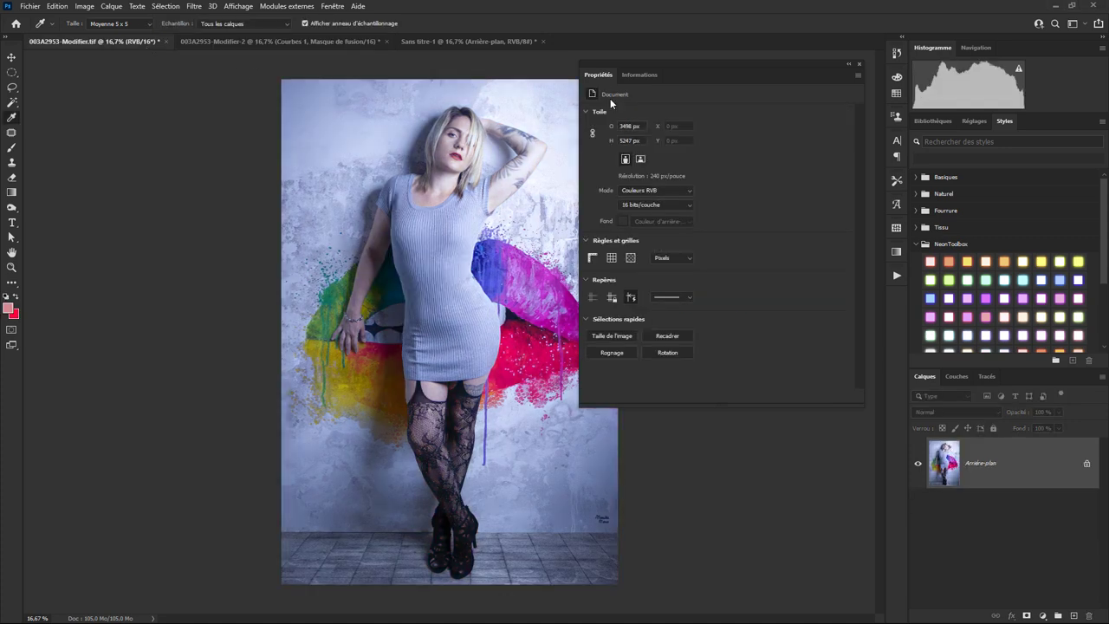
Step: Add a Curves layer to 003A2953-Modifier.tif and neutralise the blue cast with the grey-point eyedropper
left_click(859, 64)
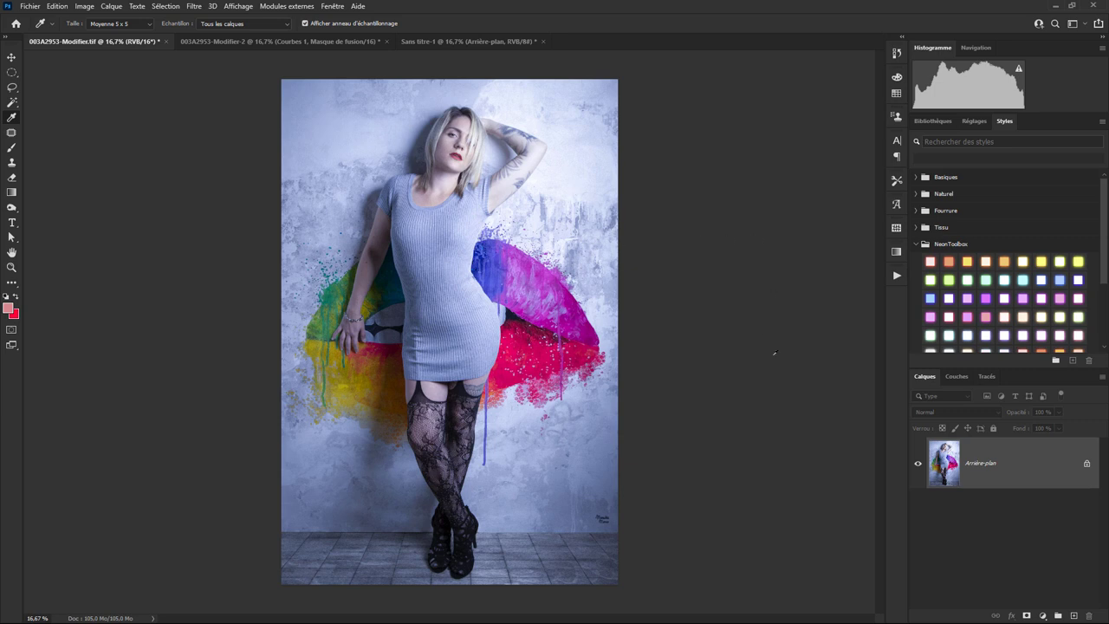
left_click(1043, 615)
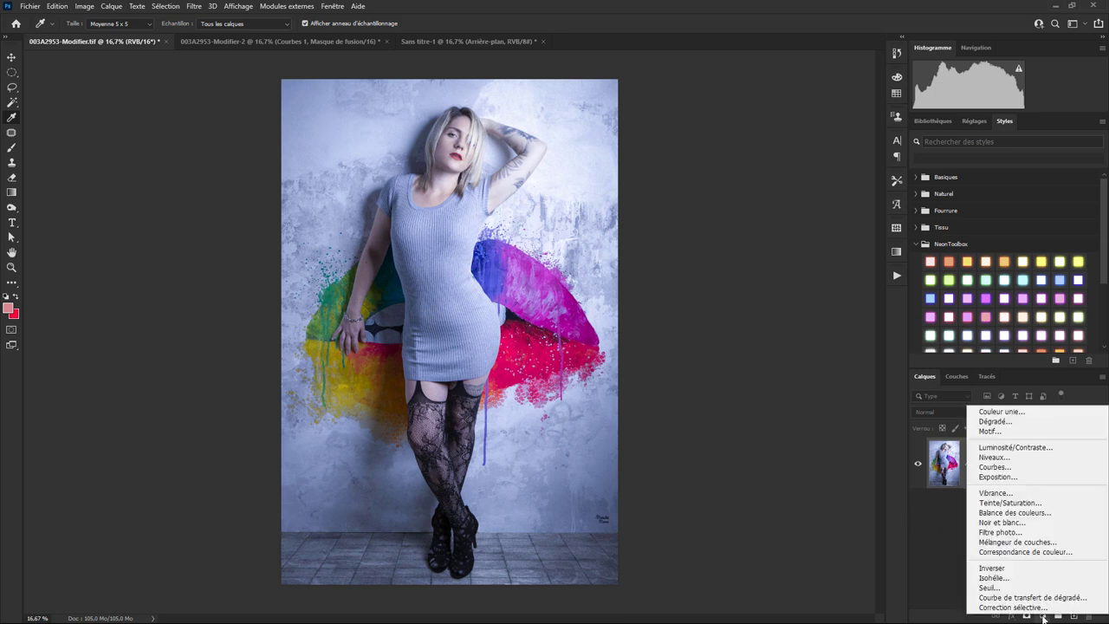
left_click(1009, 469)
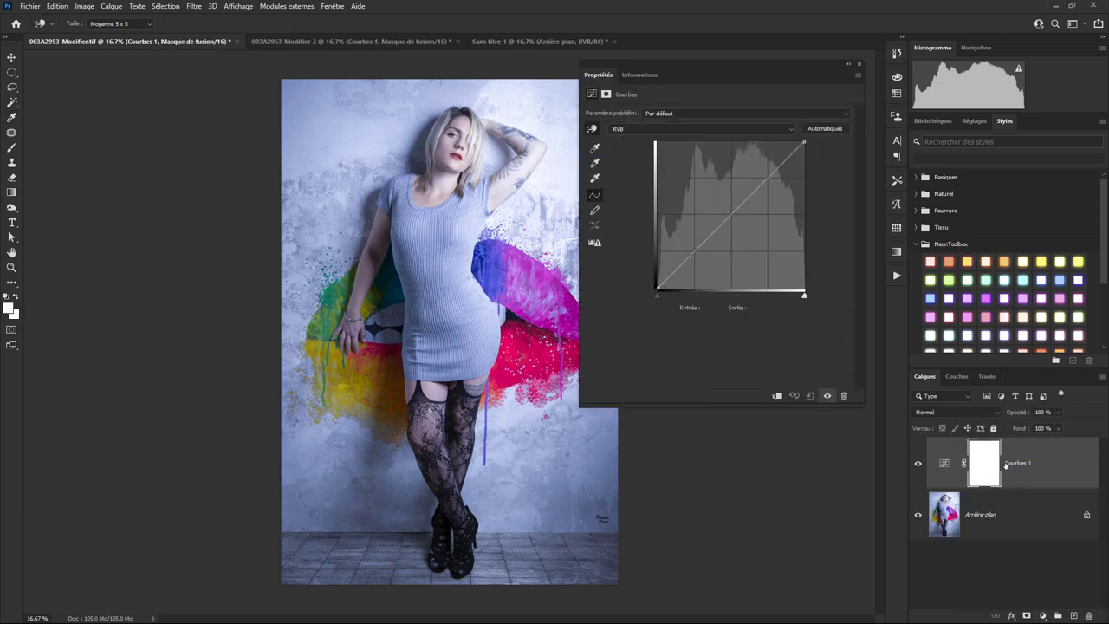
left_click(594, 165)
left_click_drag(693, 65, 760, 101)
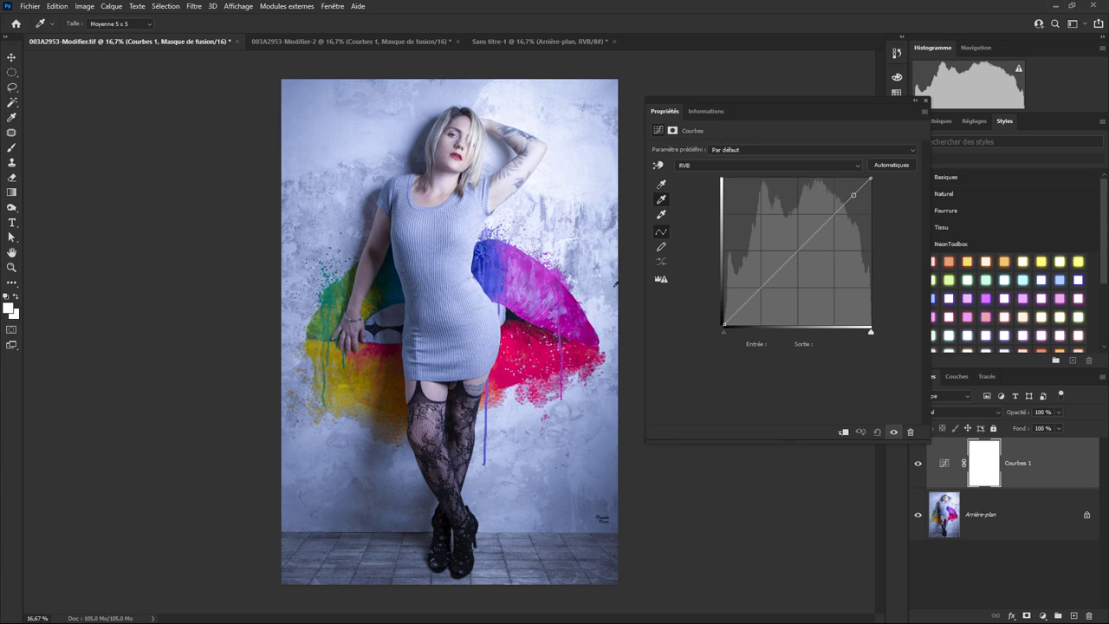
left_click(616, 283)
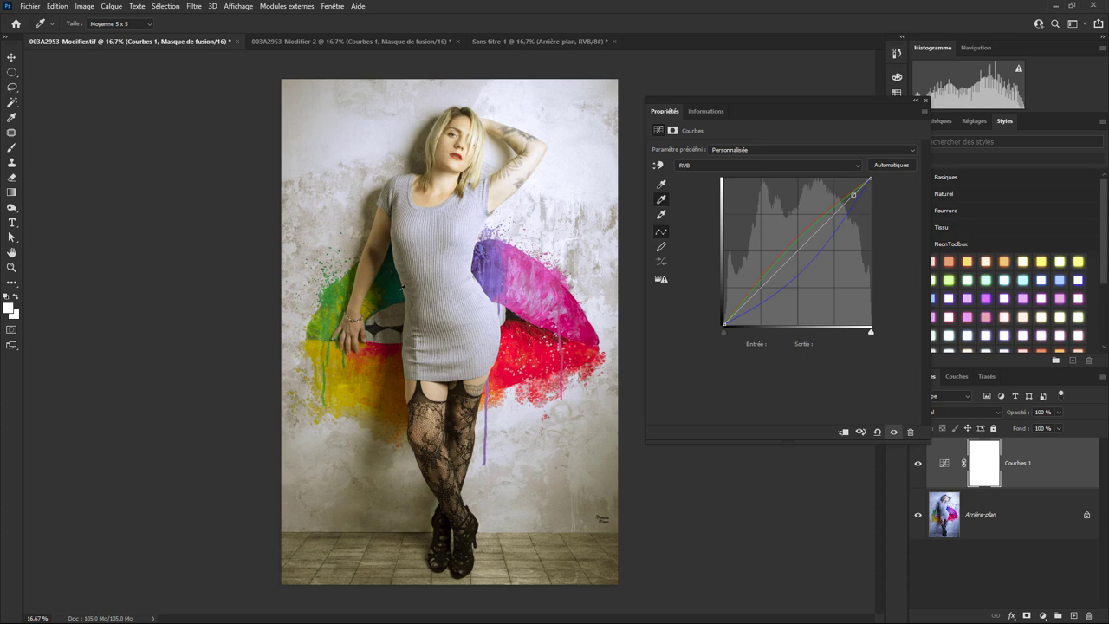
left_click(414, 281)
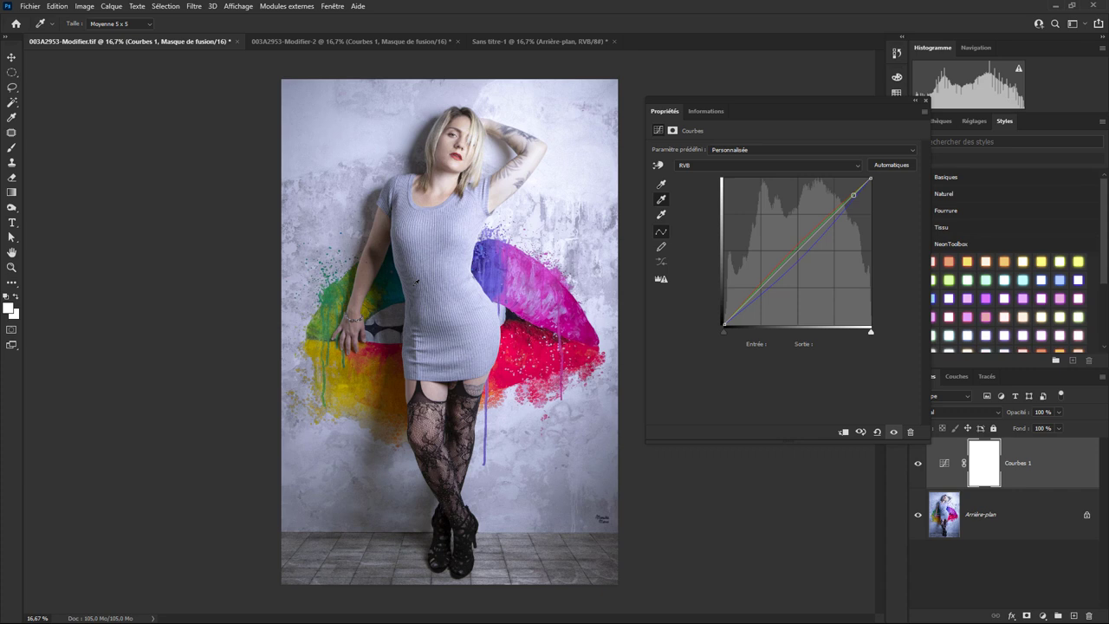
Step: Toggle the Curves layer's visibility to compare, then return to 003A2953-Modifier-2
left_click(919, 465)
left_click(918, 465)
left_click(919, 465)
left_click(919, 465)
left_click(920, 465)
left_click(919, 466)
left_click(661, 202)
left_click(325, 42)
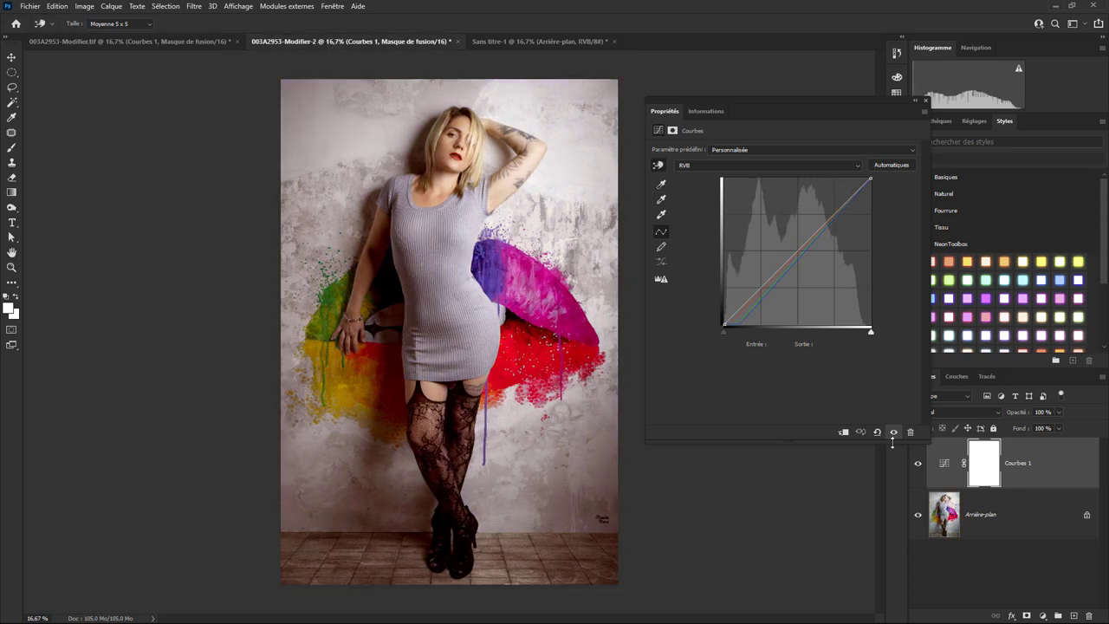
Step: Reset the curve to the Par défaut preset and set the midtone target to pinkish grey 7f6b6b
left_click(747, 150)
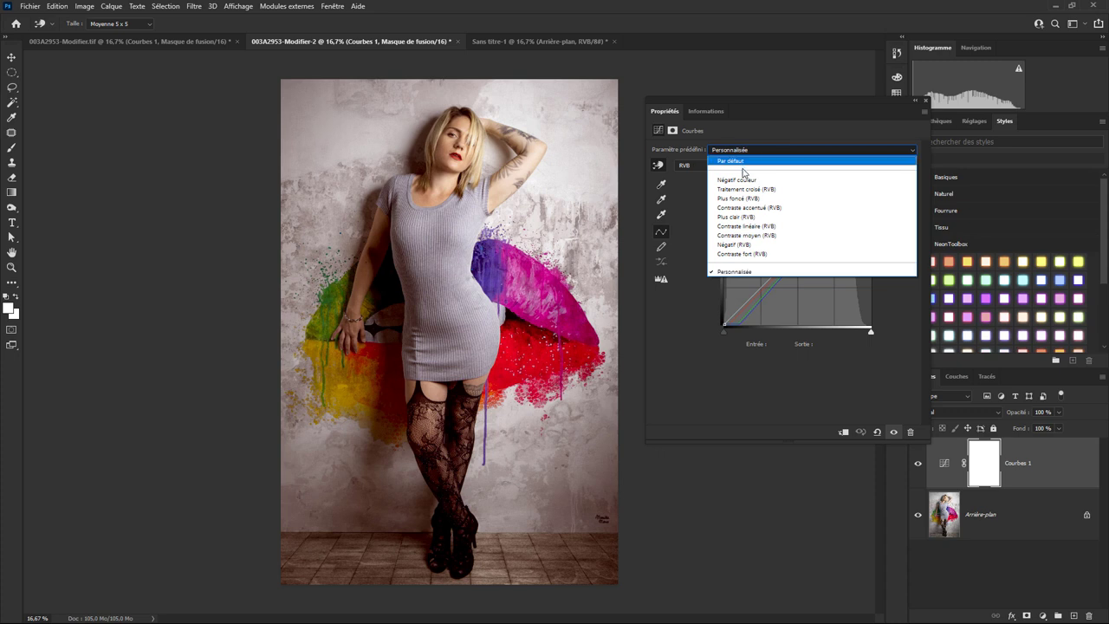
left_click(733, 162)
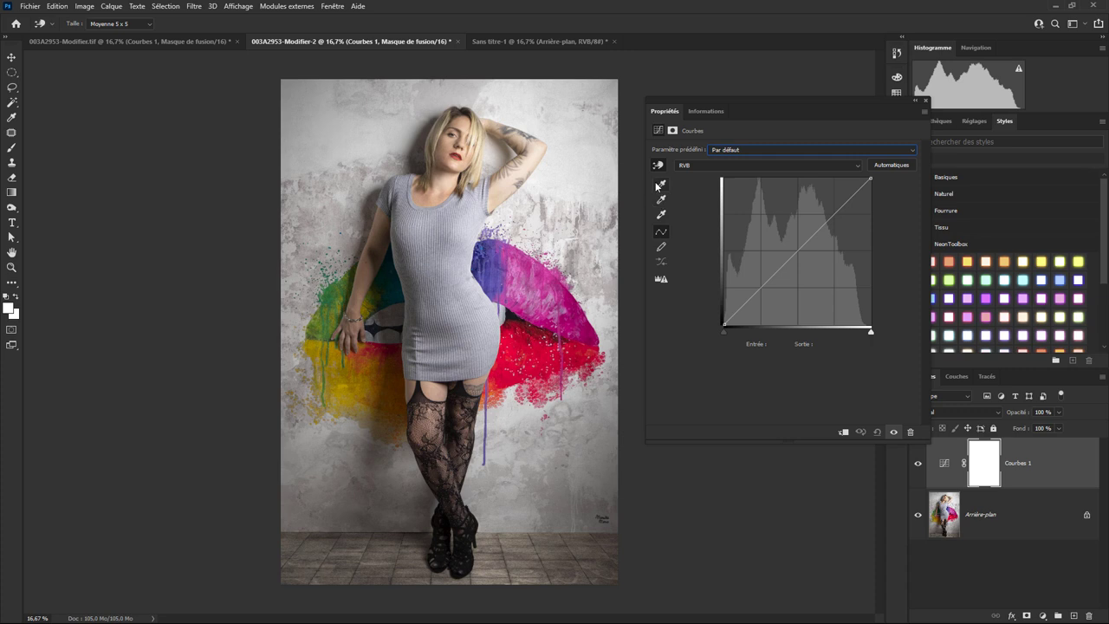
double_click(663, 201)
left_click_drag(358, 307, 618, 277)
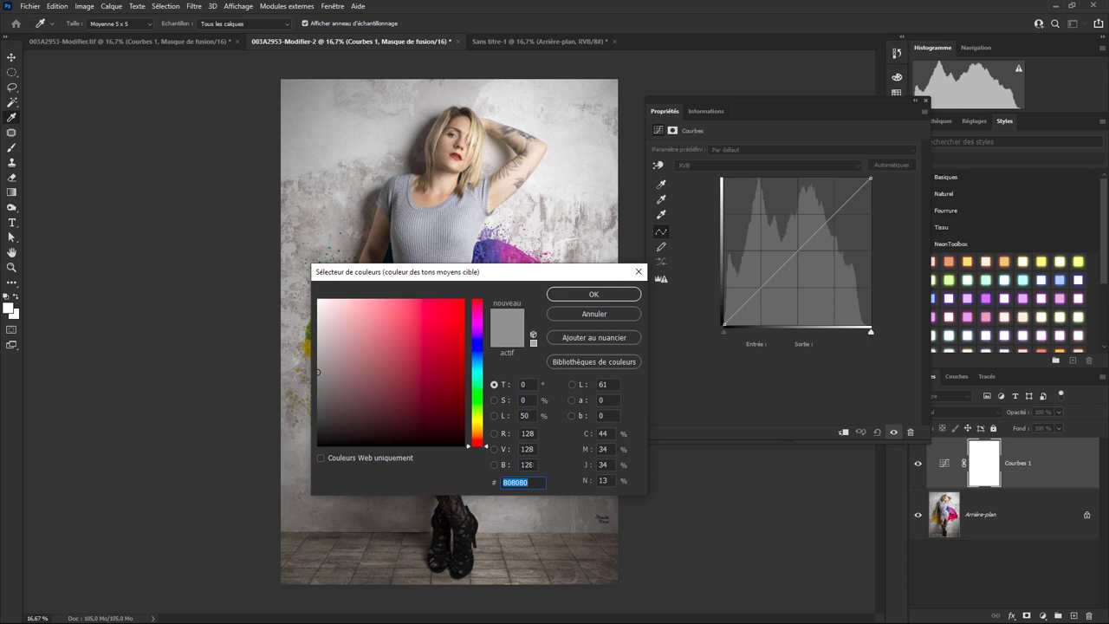
left_click(323, 371)
left_click_drag(324, 372, 339, 372)
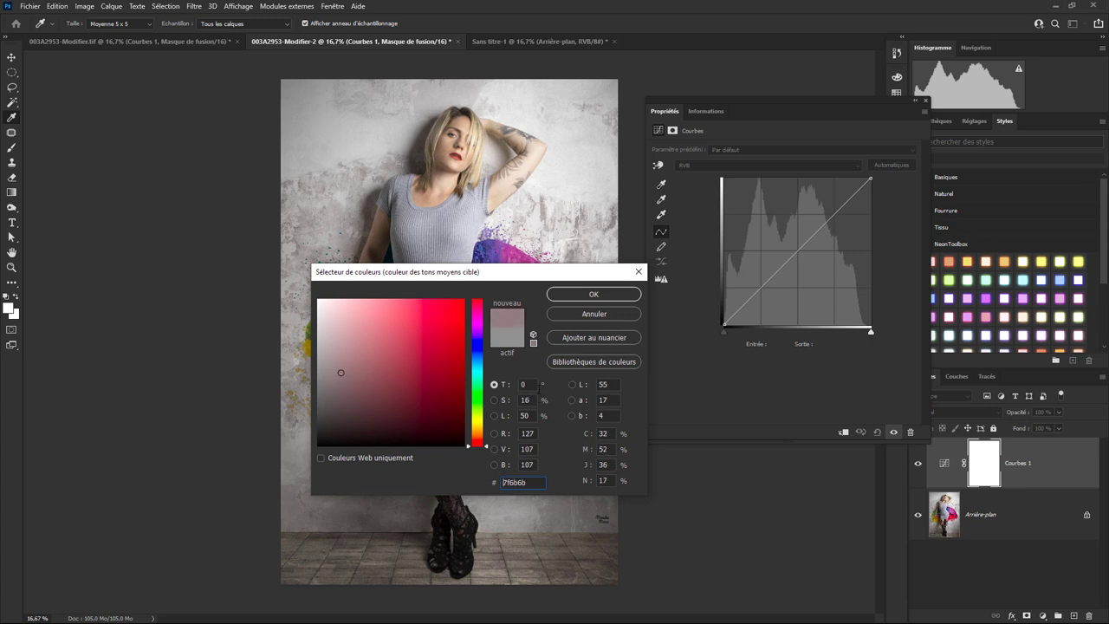
left_click(597, 294)
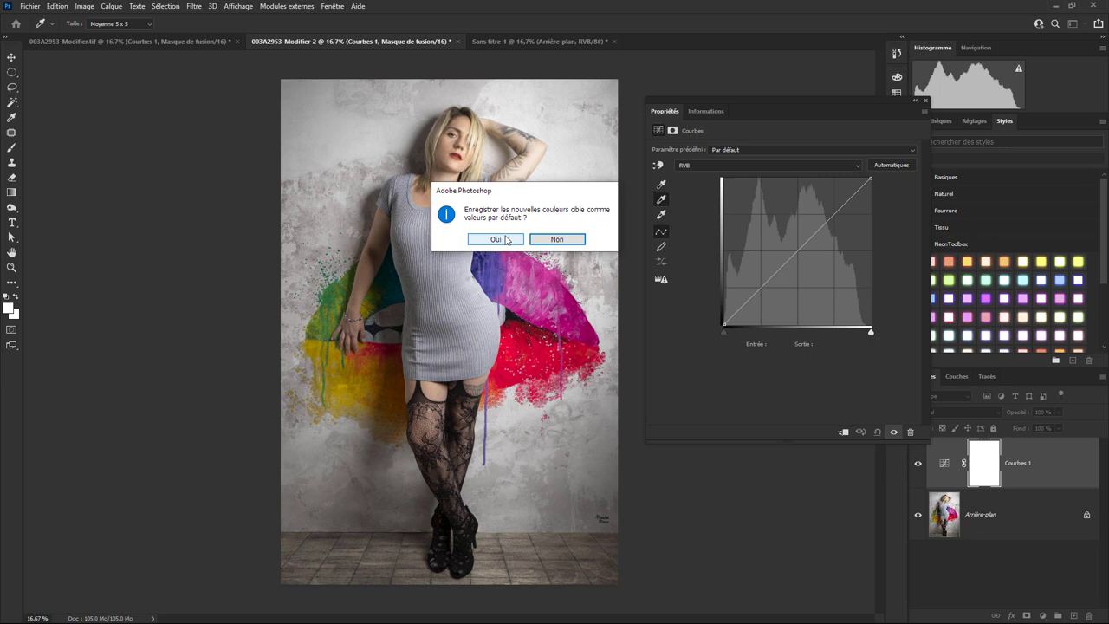
Step: Sample the grey wall, save neutral grey 818181 as the default midtone target, then apply Automatiques
left_click(506, 240)
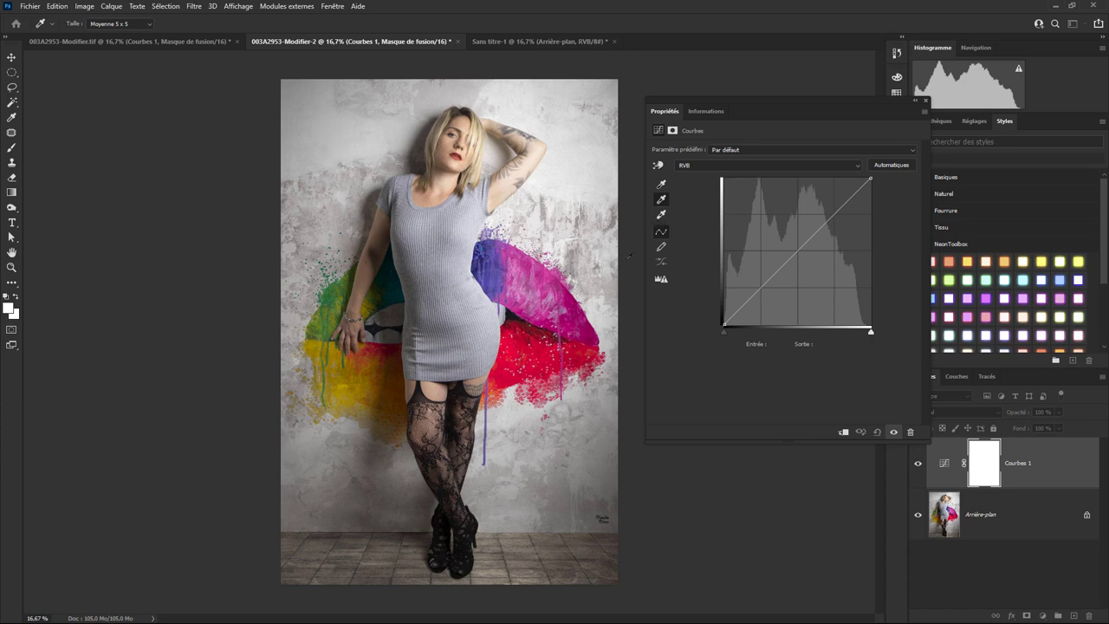
left_click(414, 287)
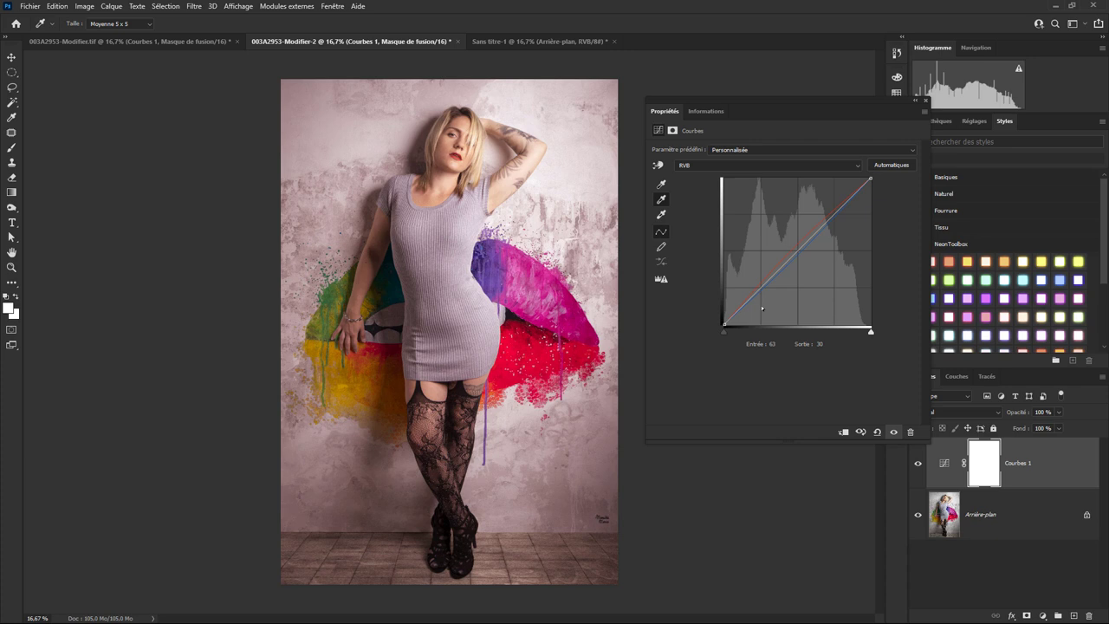
double_click(662, 202)
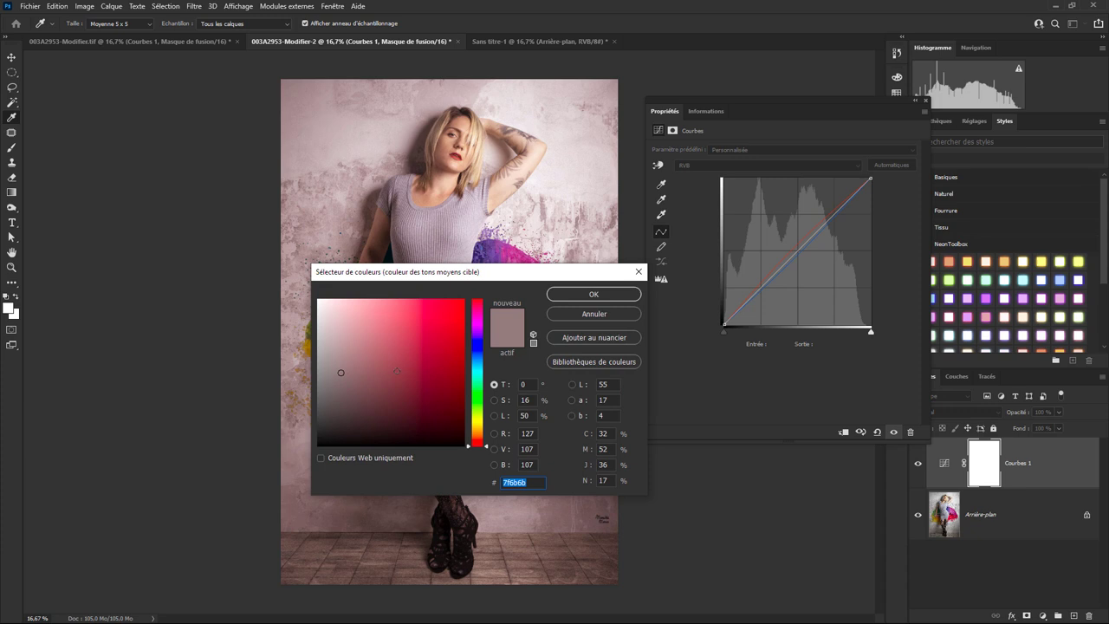
type("818181")
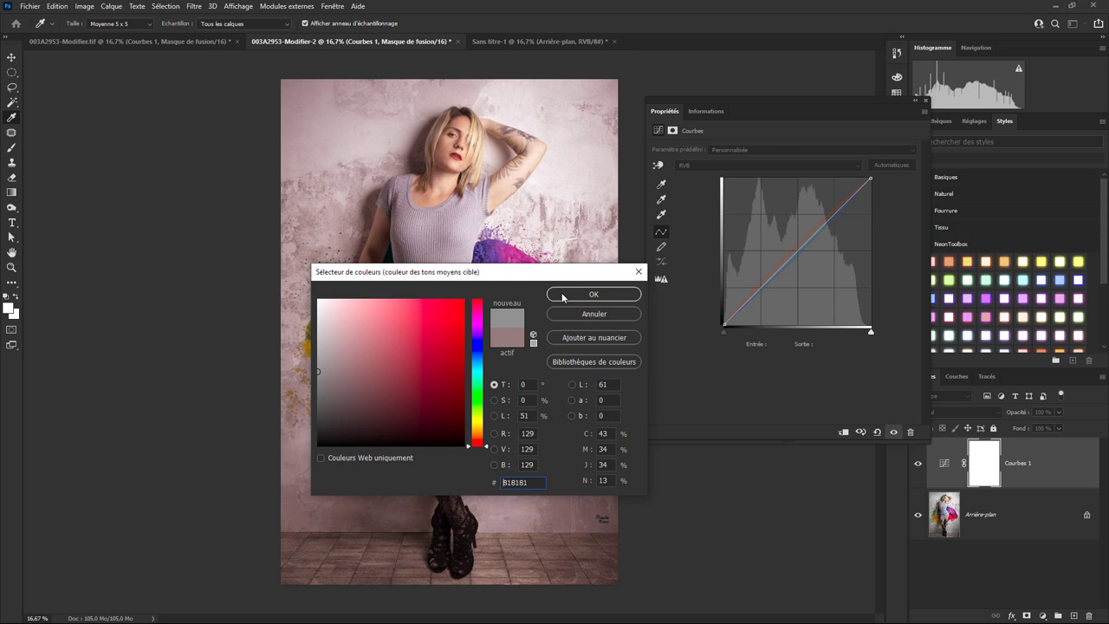
left_click(595, 299)
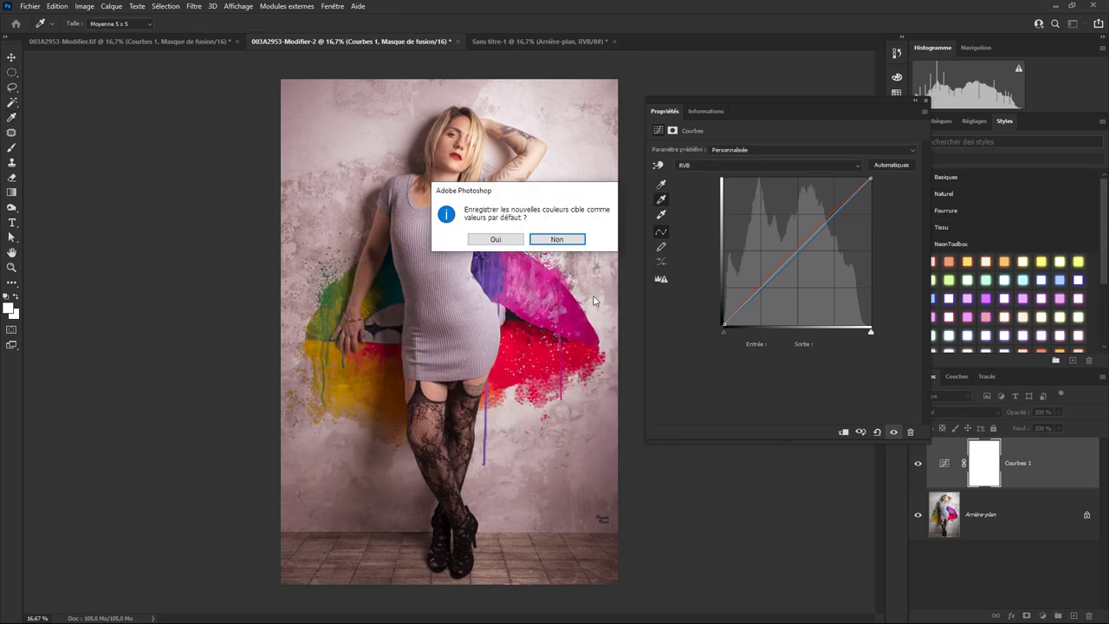
left_click(496, 239)
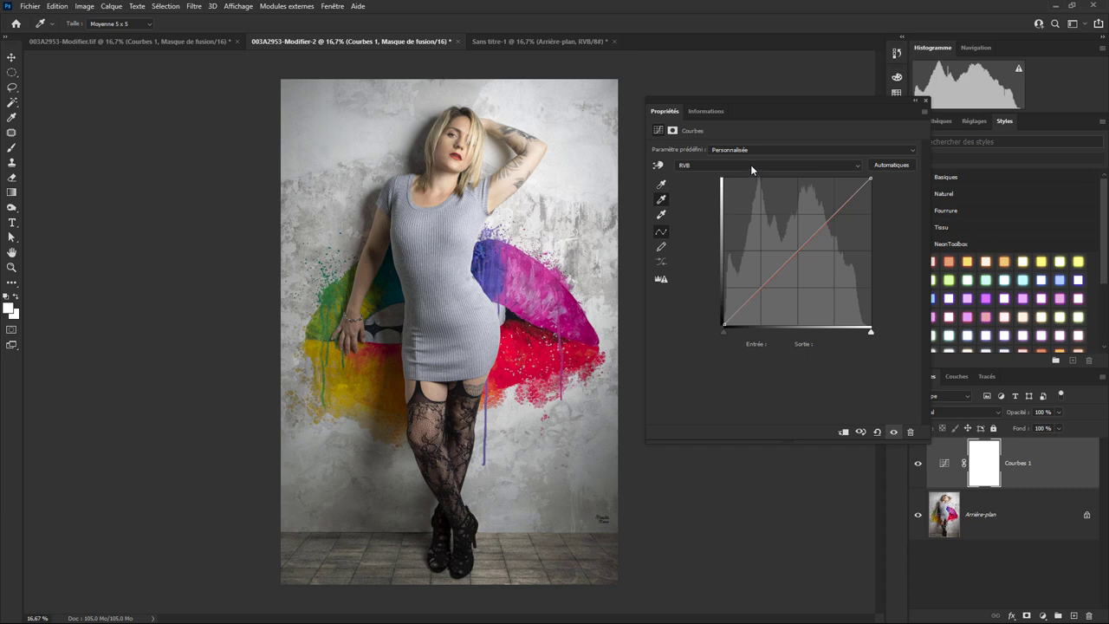
left_click(885, 166)
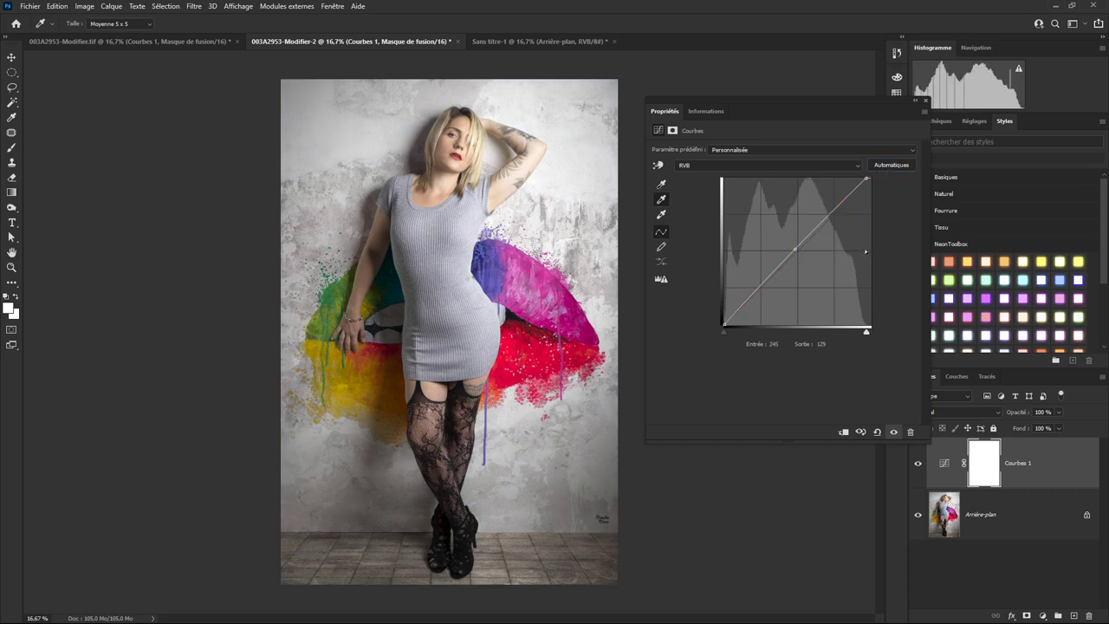
left_click(887, 164, "alt")
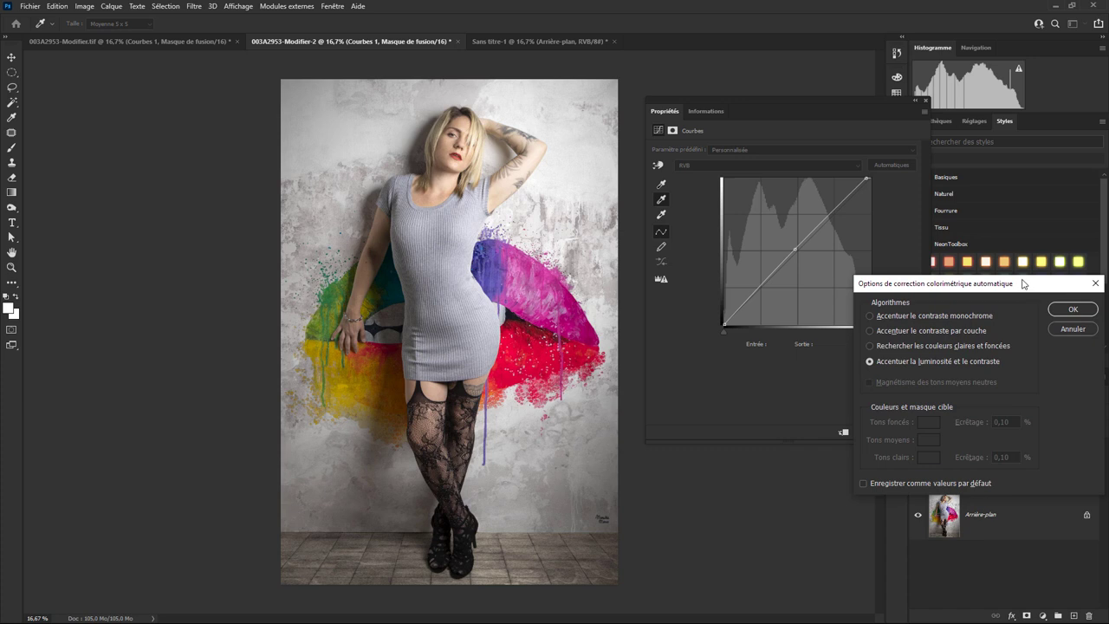
left_click_drag(1024, 284, 853, 197)
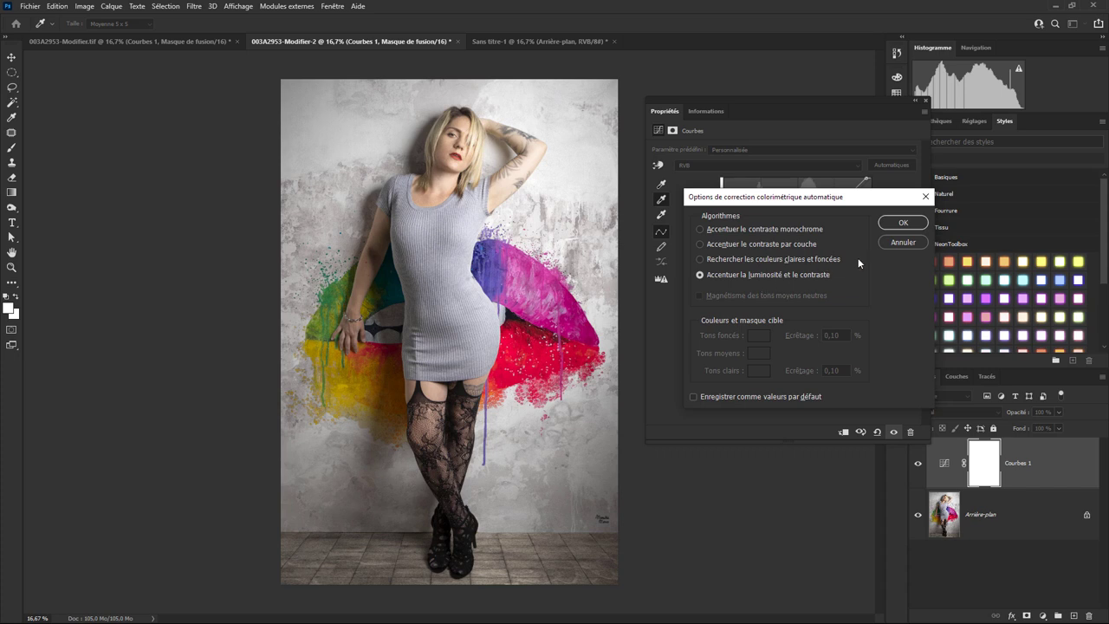
left_click(899, 244)
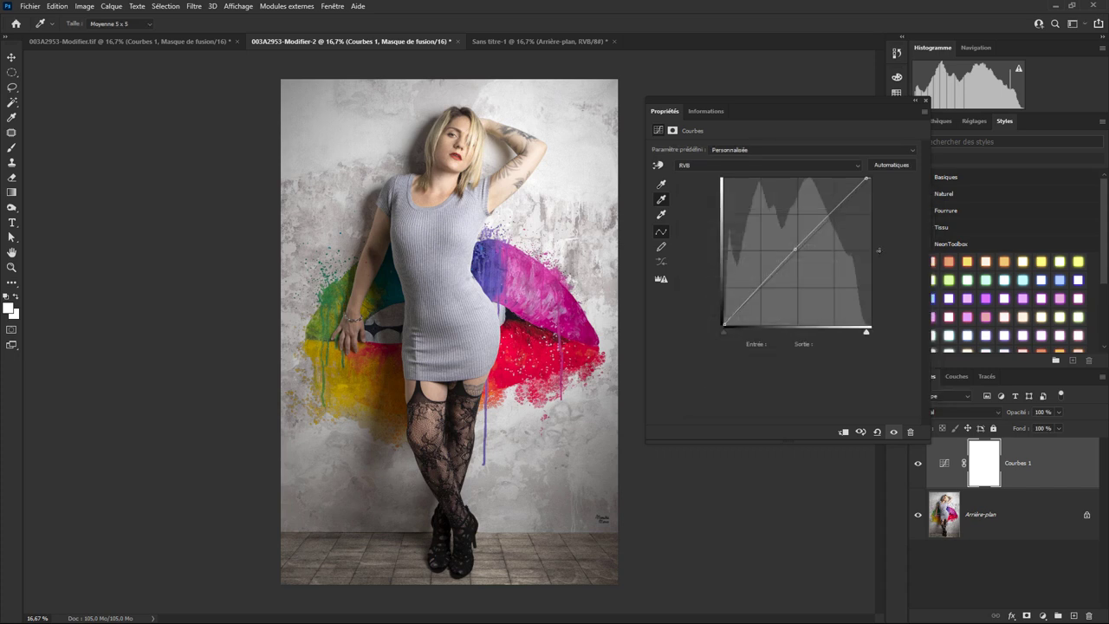
Step: Pencil-draw a freehand RGB curve across the graph and smooth it into a solarizing wave
left_click(922, 115)
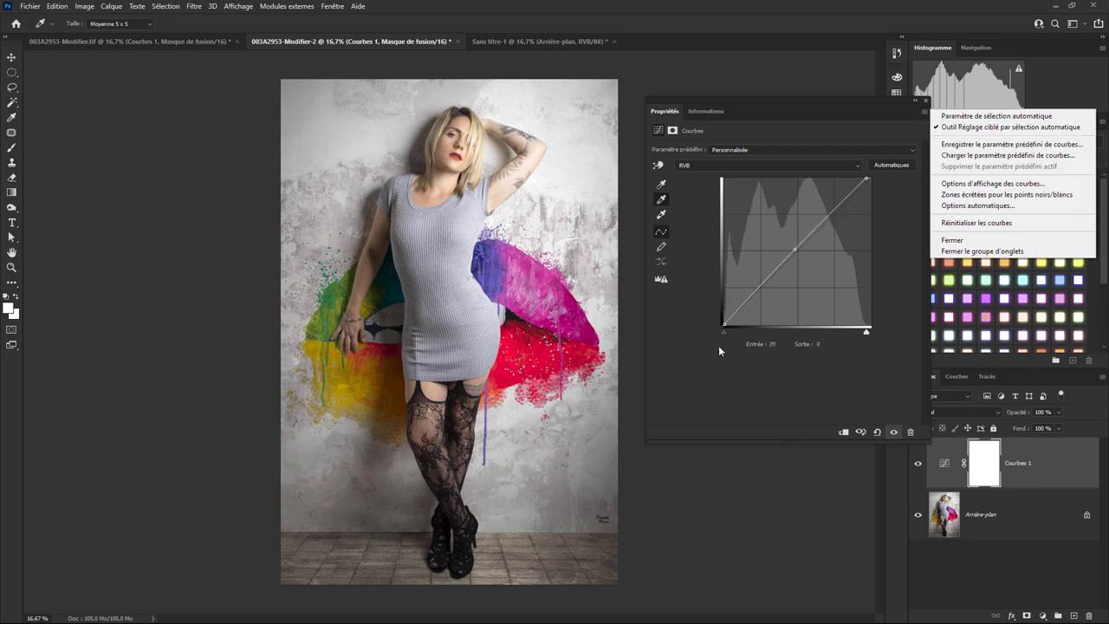
left_click(693, 357)
left_click(662, 246)
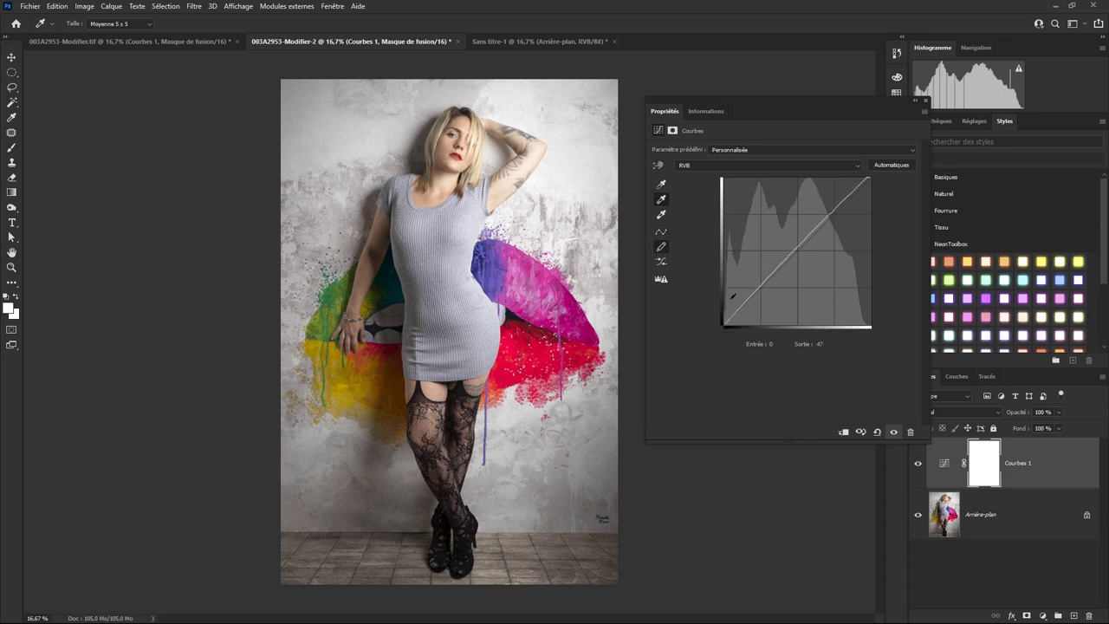
mouse_move(750, 267)
left_mouse_down()
mouse_move(838, 255)
mouse_move(868, 179)
left_mouse_up()
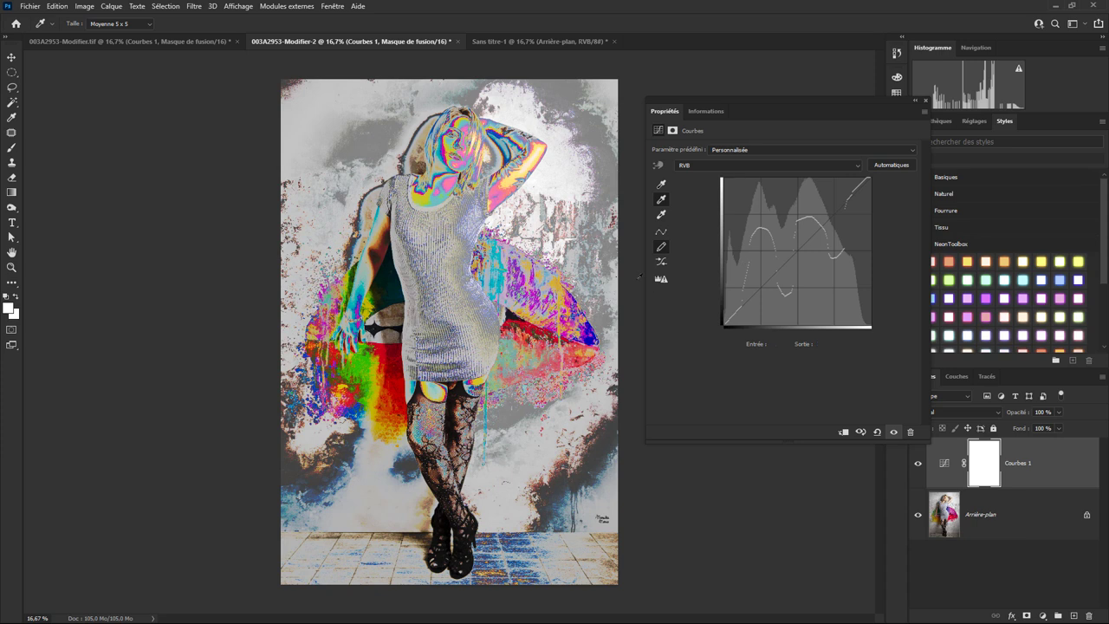
left_click(662, 262)
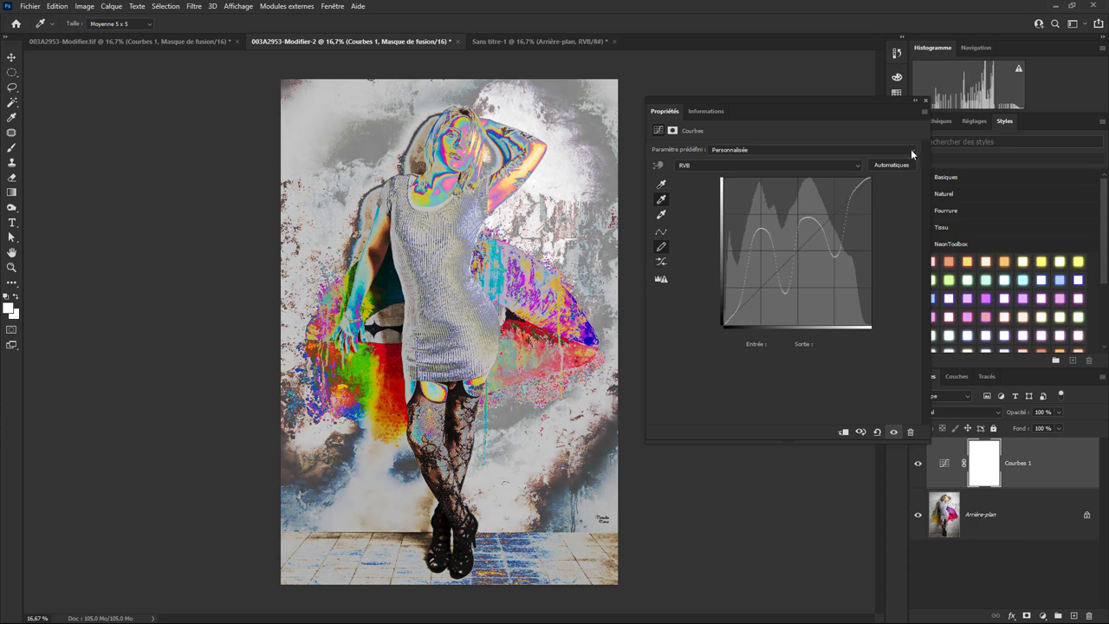
left_click(923, 111)
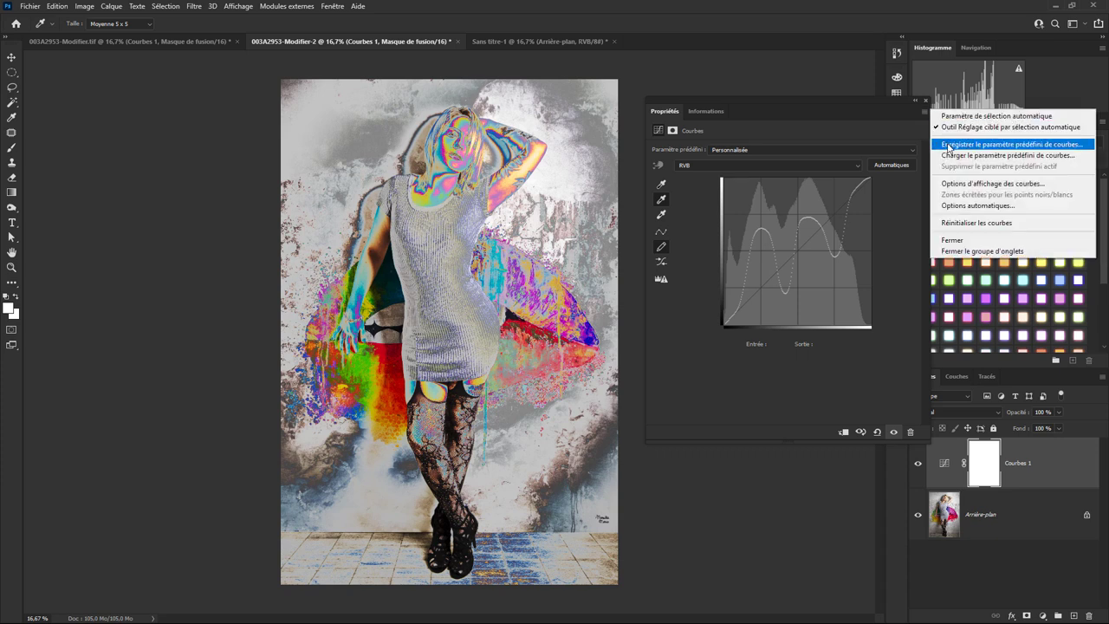
Step: Save the curve as a Curves preset named 'solarisation' and confirm it appears in the preset list
left_click(949, 144)
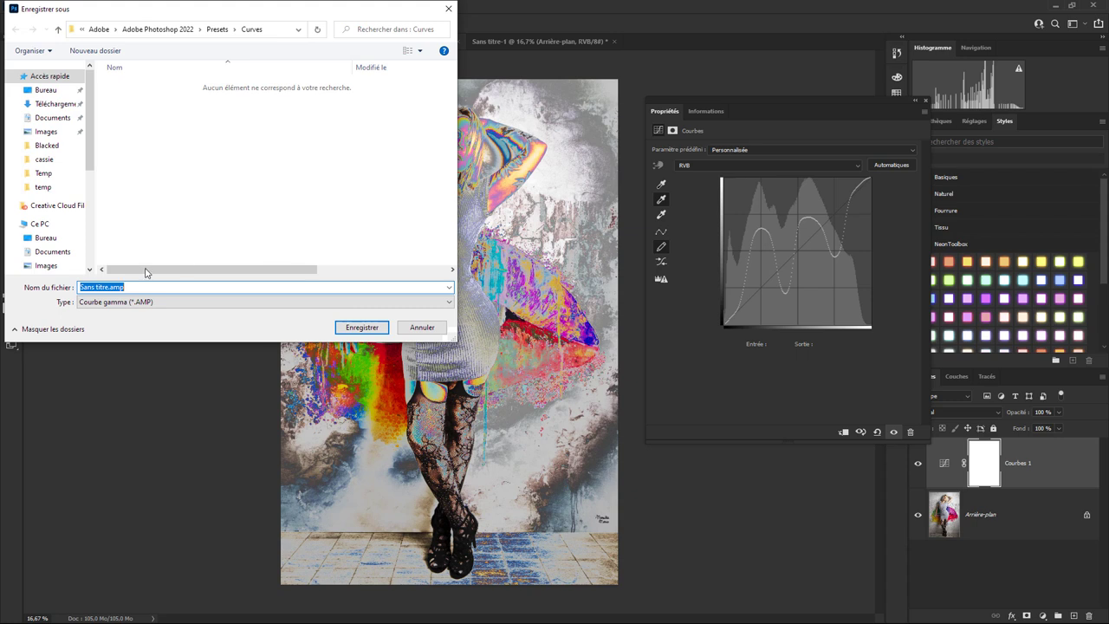
left_click_drag(141, 287, 69, 287)
type("solaris")
type("ation")
key("Return")
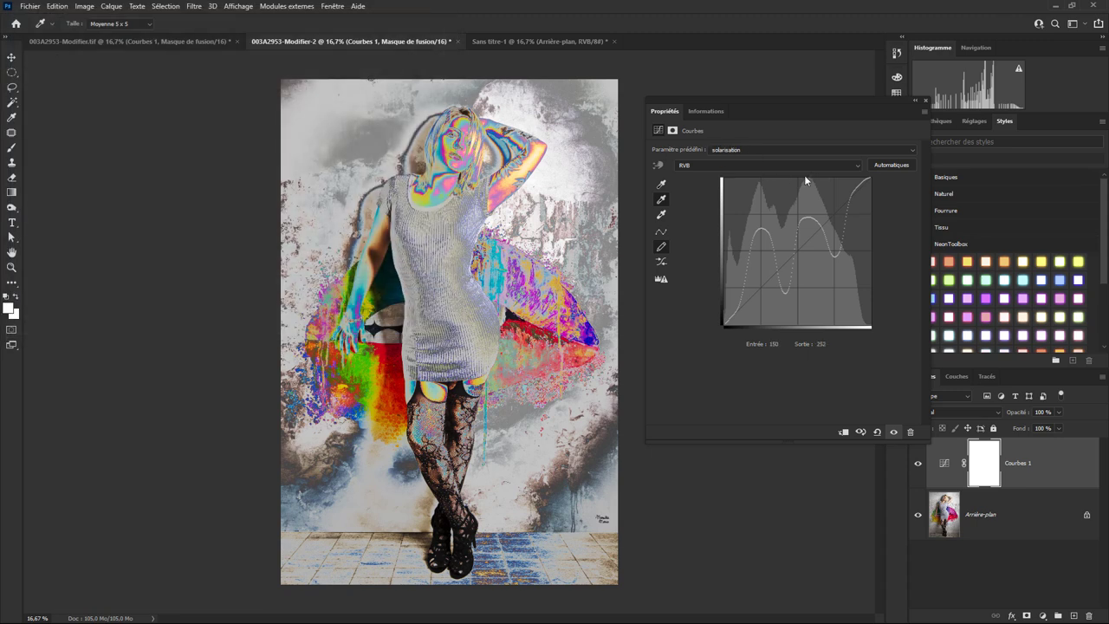
left_click(777, 150)
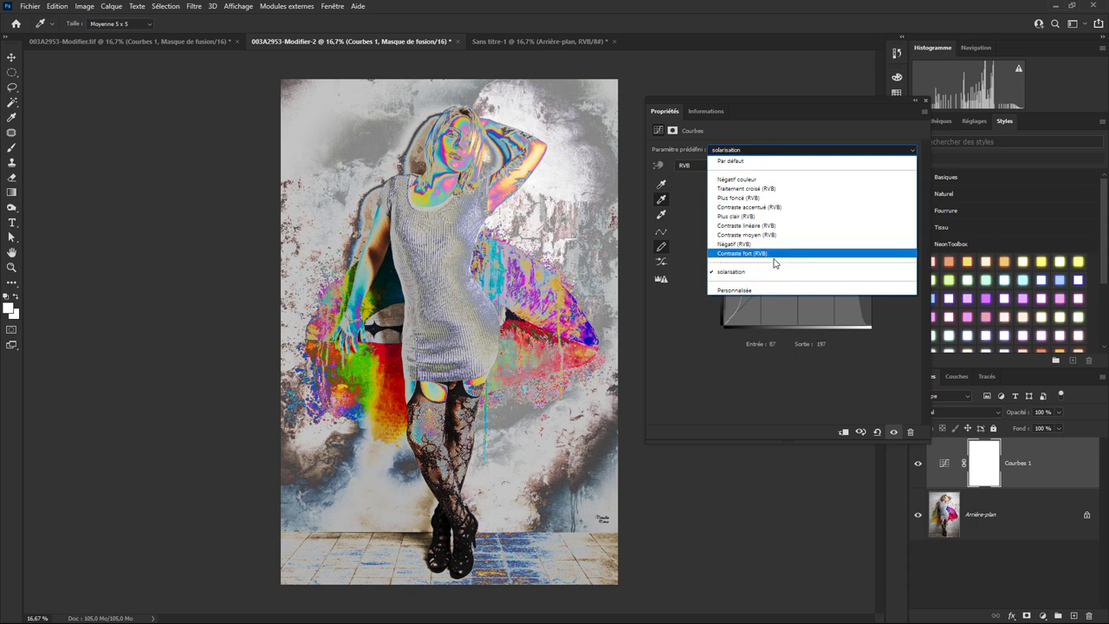
left_click(692, 361)
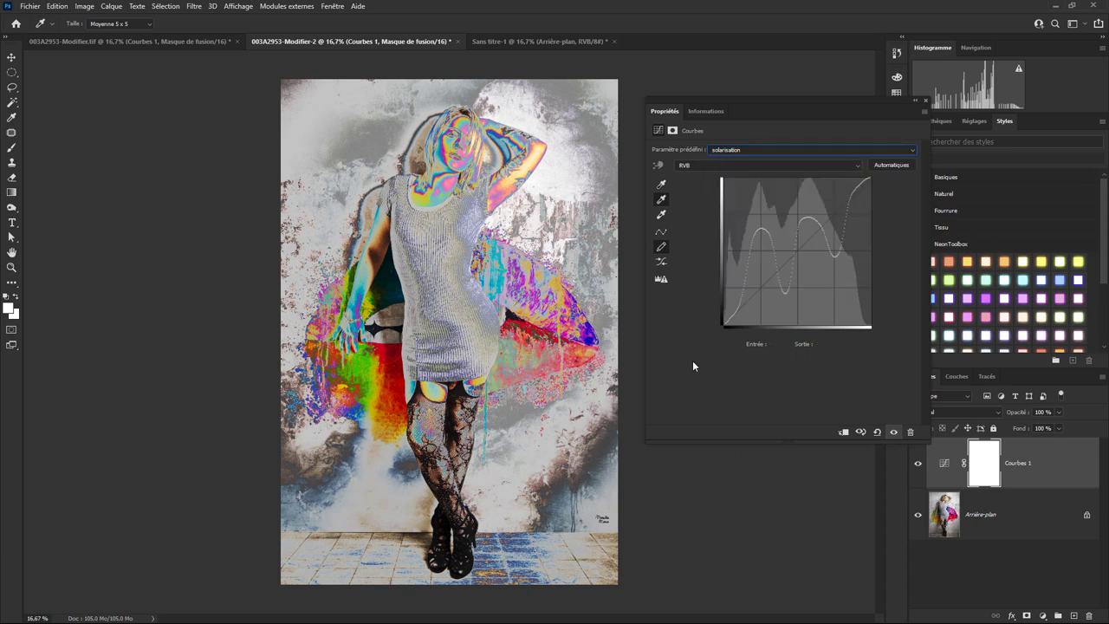
left_click(925, 109)
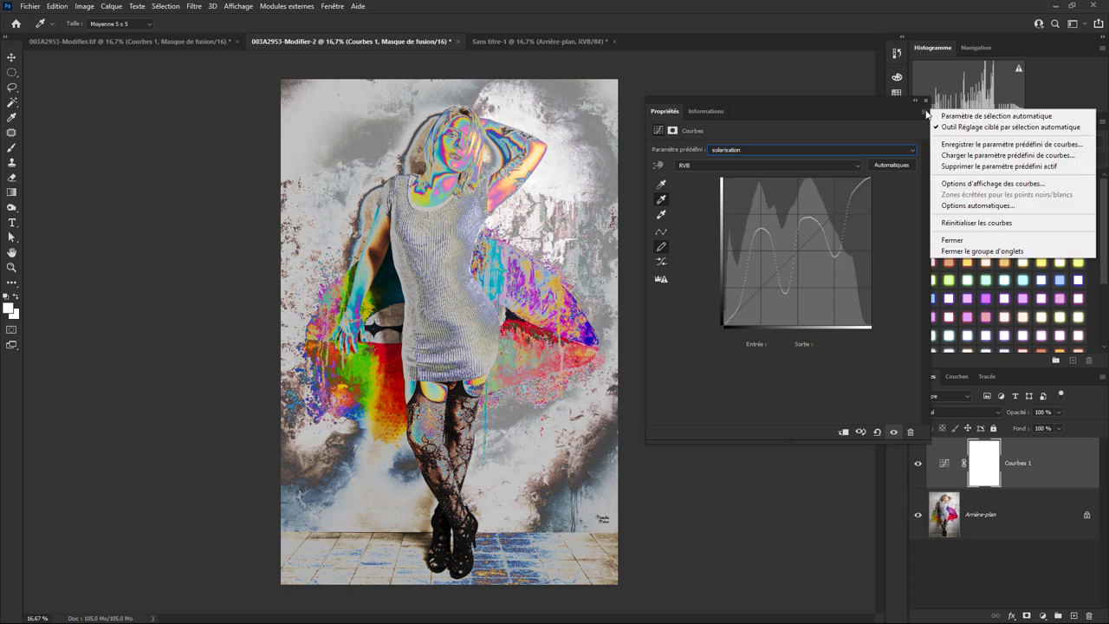
left_click(952, 185)
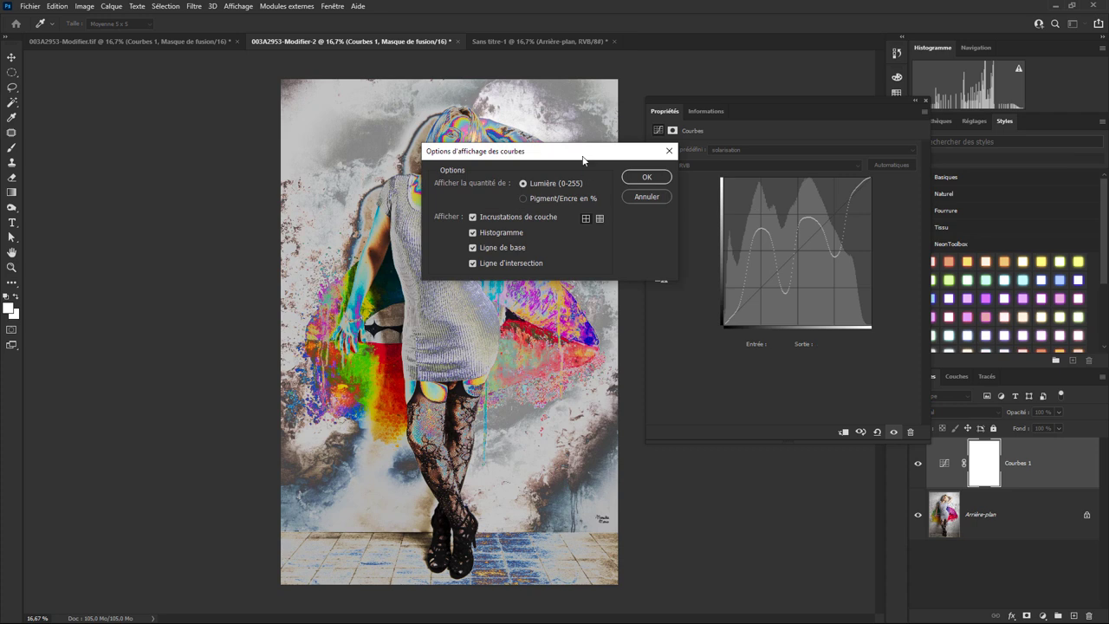
left_click_drag(583, 160, 550, 150)
left_click(439, 222)
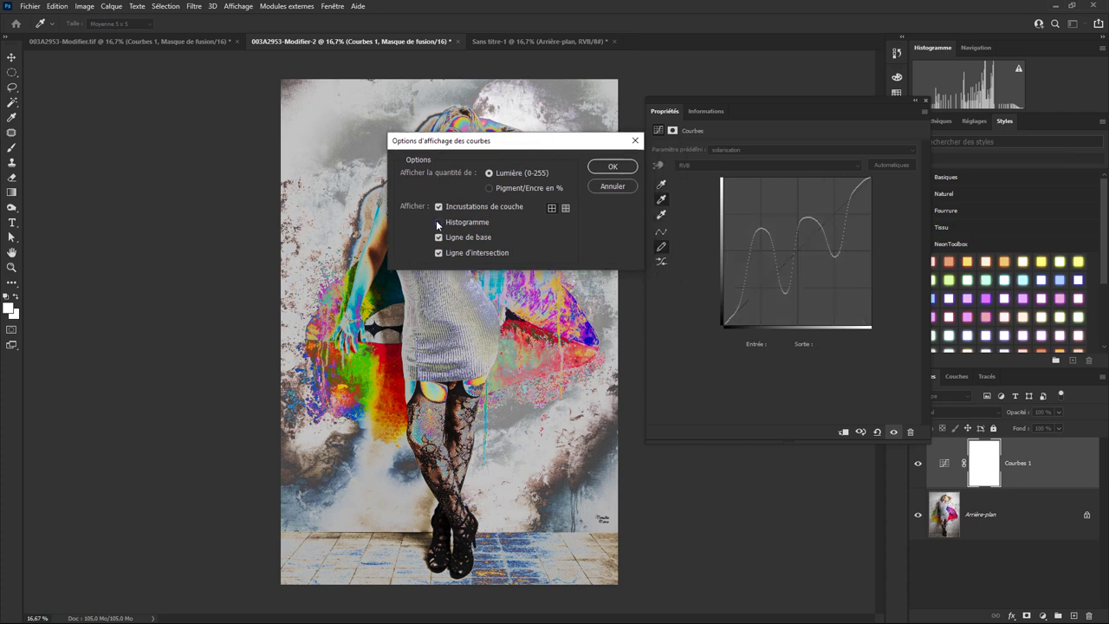
left_click(439, 222)
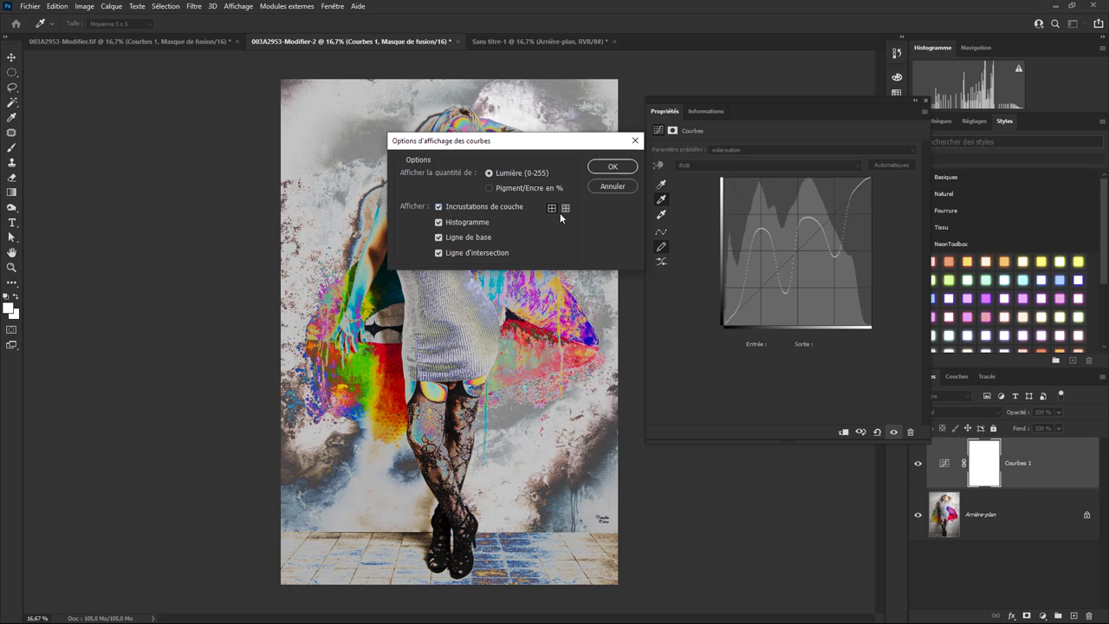
left_click(614, 188)
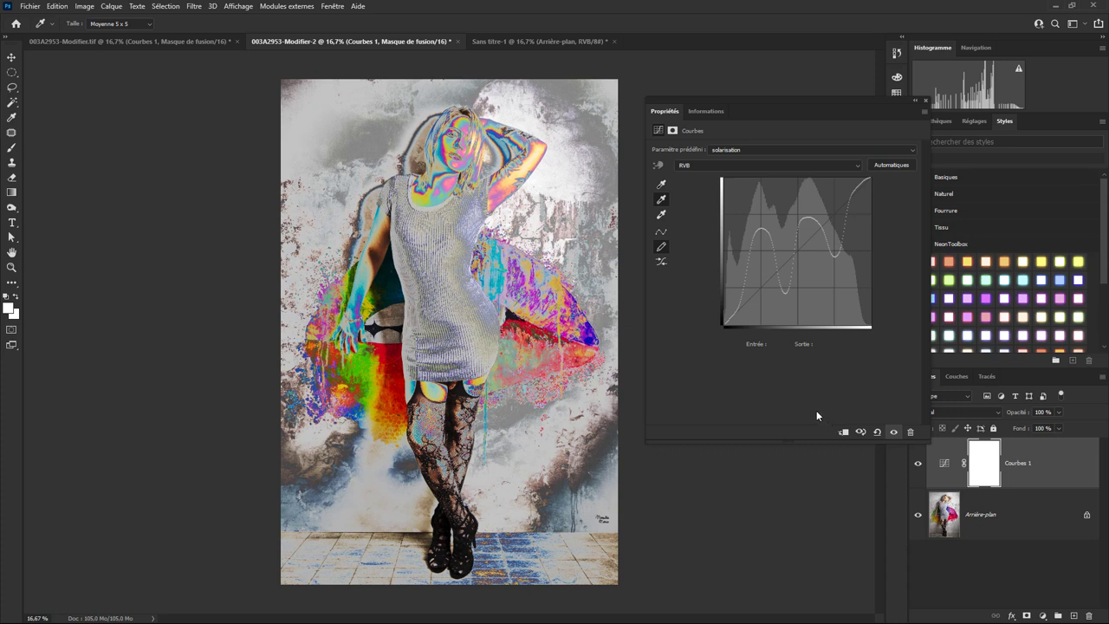
Step: Draw a gradient on the Courbes 1 layer mask so the curves effect fades toward the left
left_click(970, 463)
left_click(12, 191)
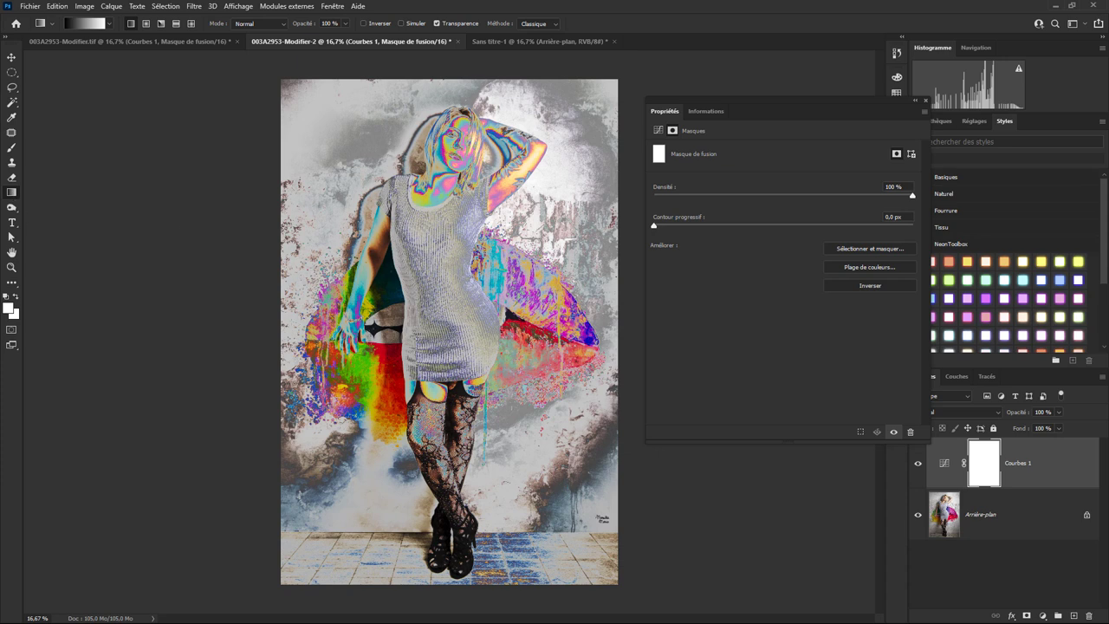
left_click_drag(294, 323, 420, 326)
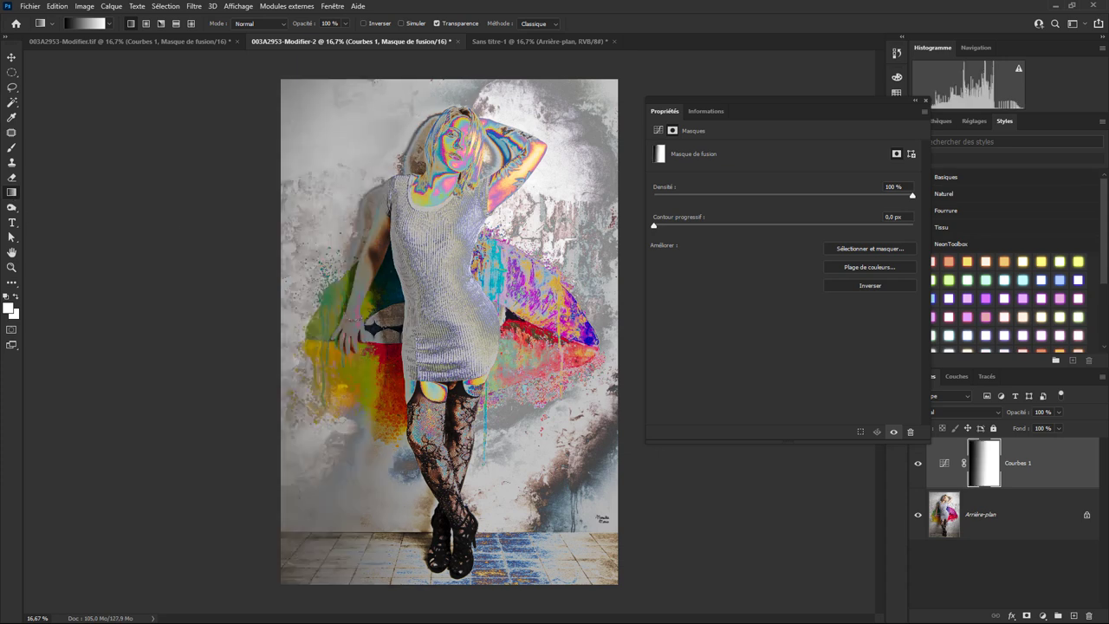
key("ctrl+z")
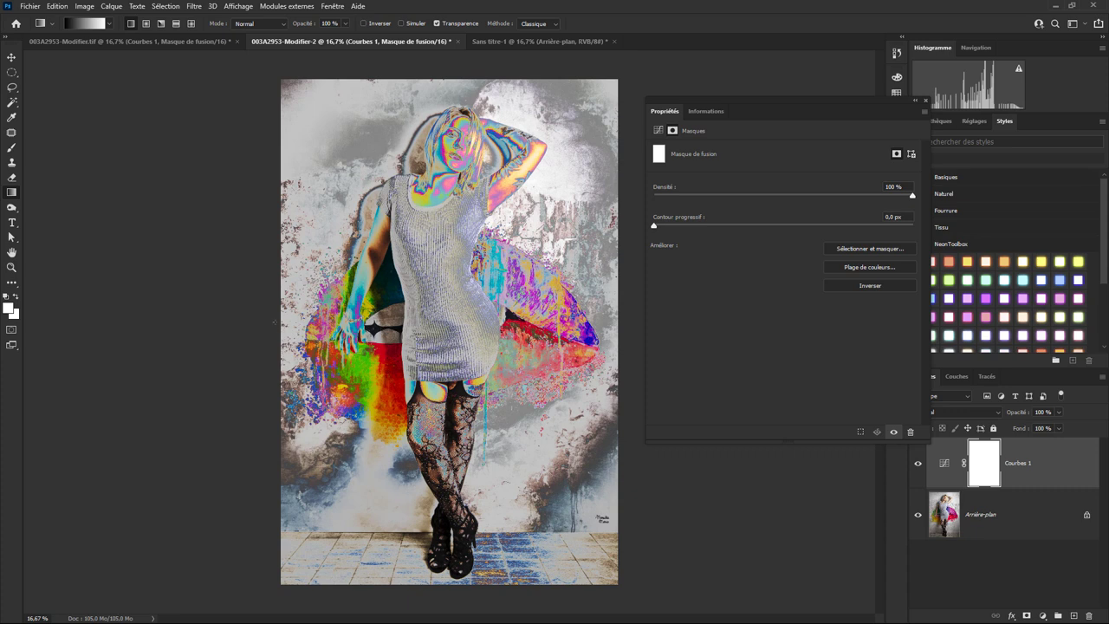
left_click_drag(438, 318, 490, 317)
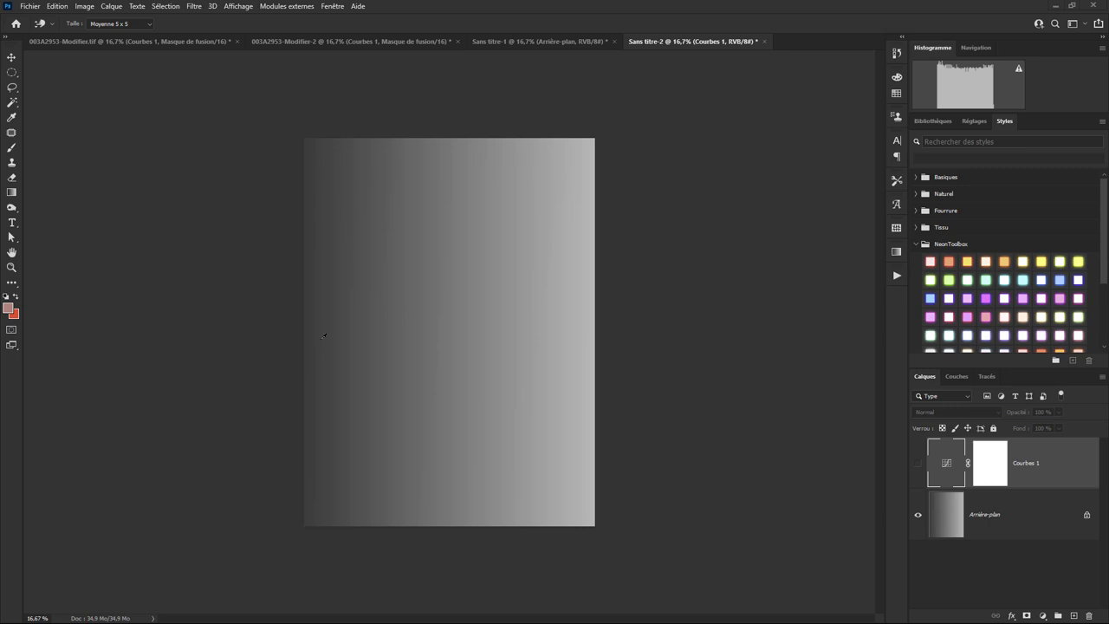
Step: Make the Courbes 1 adjustment layer visible, then delete it from Sans titre-2
left_click(917, 464)
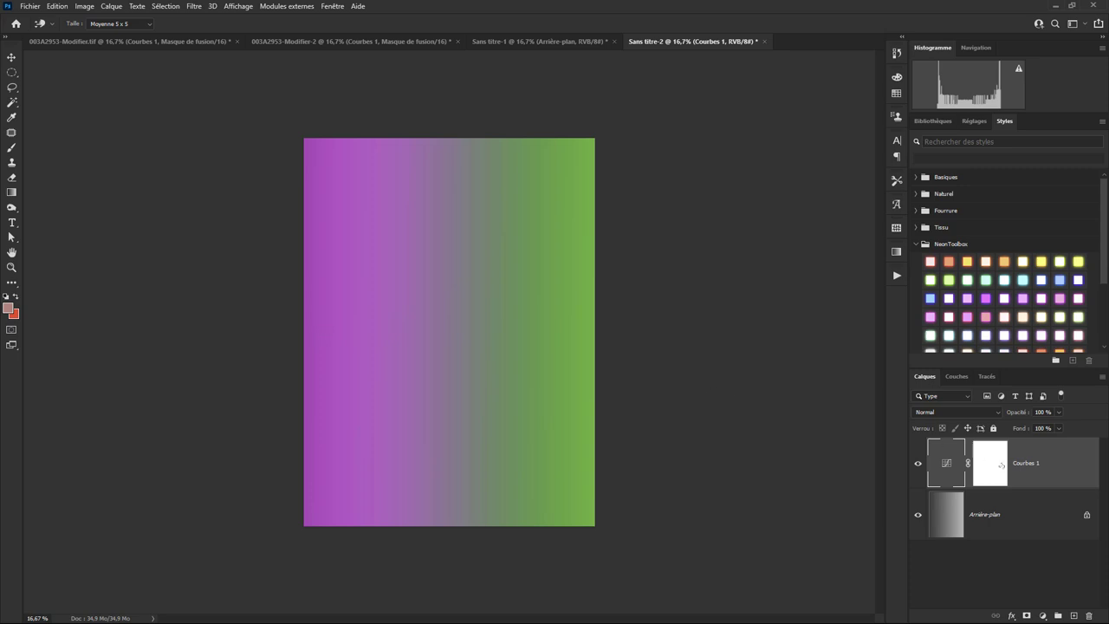
key("g")
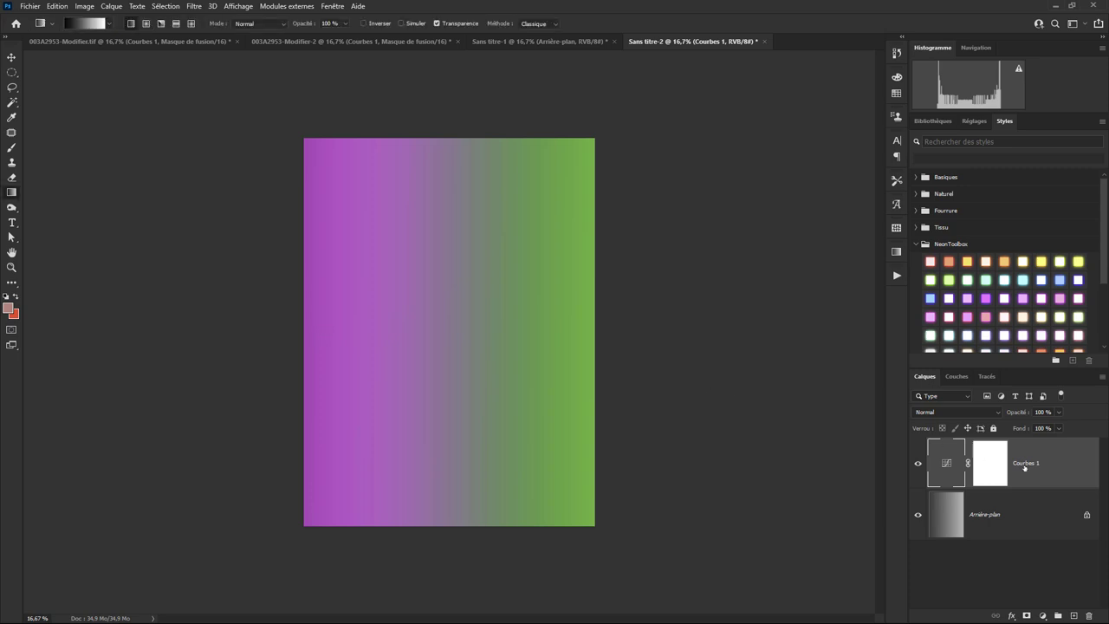
key("Delete")
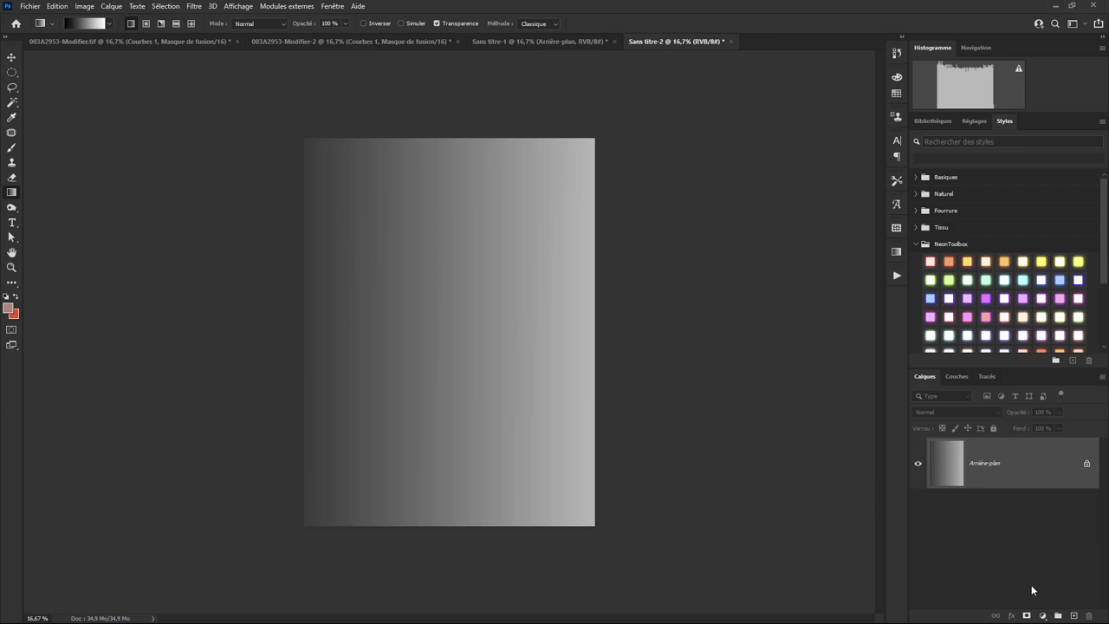
Step: Add a Curves adjustment layer and lower the Rouge channel's highlight point, tinting the gradient cyan
left_click(1044, 615)
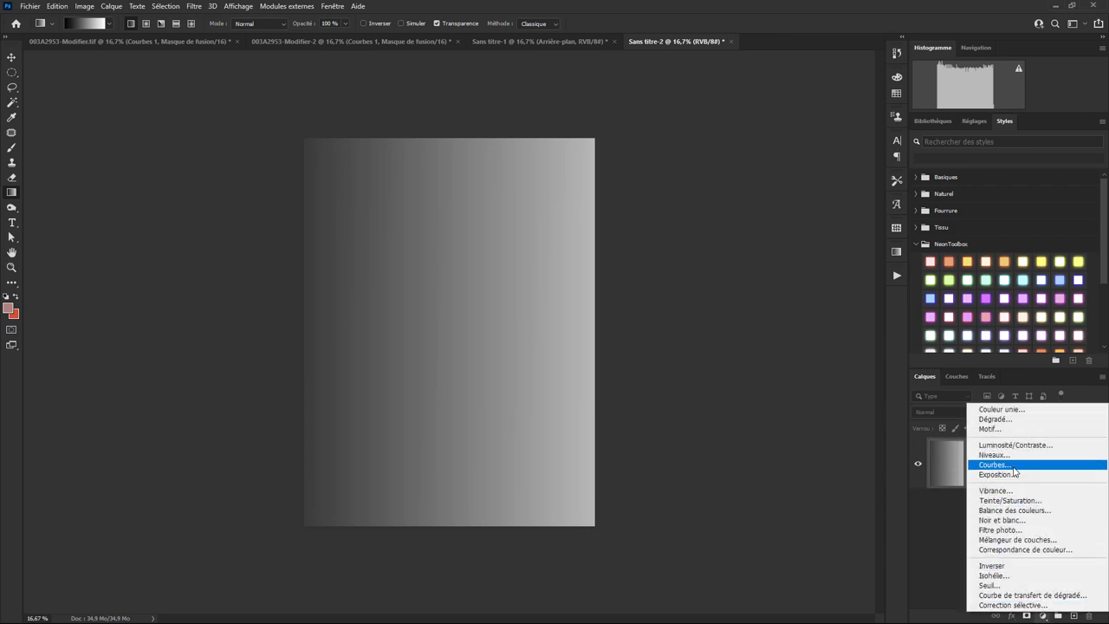
left_click(995, 465)
left_click(642, 153)
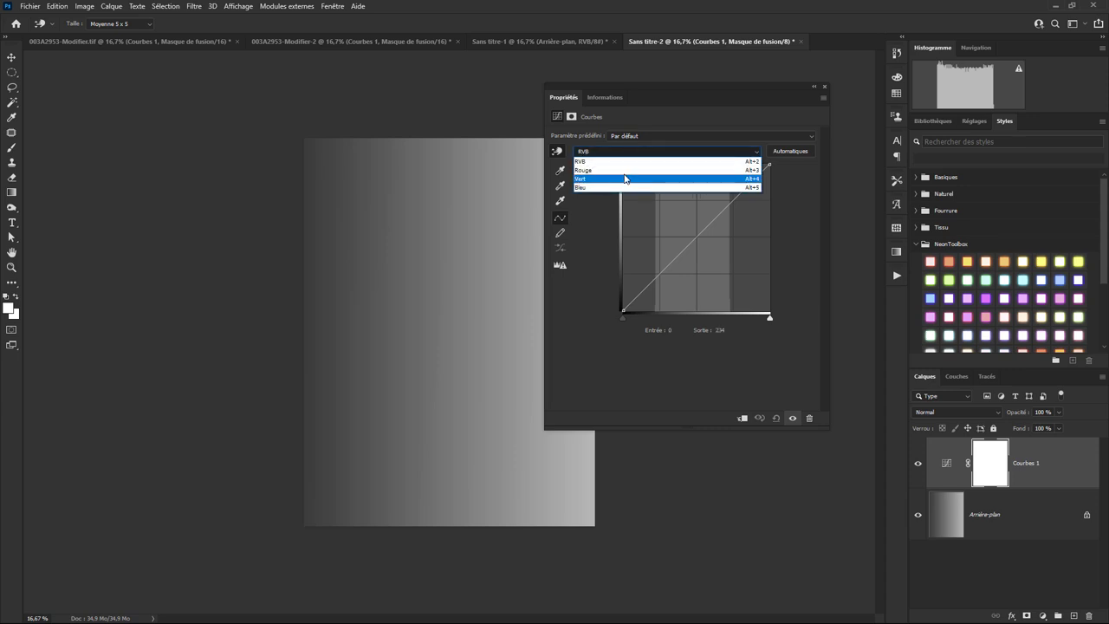
left_click(625, 171)
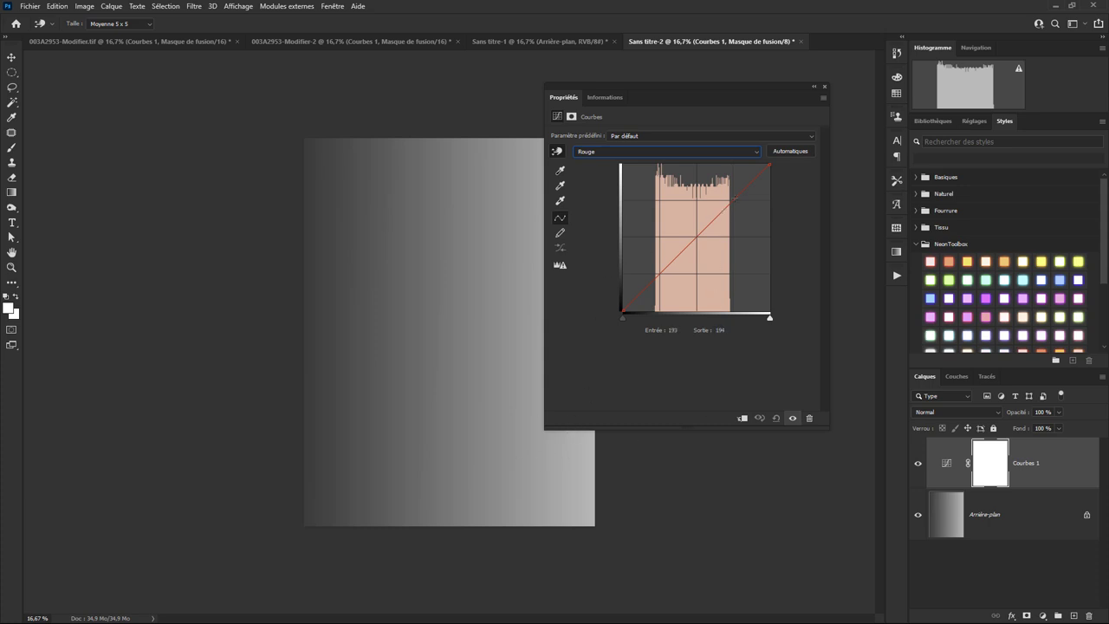
left_click_drag(730, 201, 730, 274)
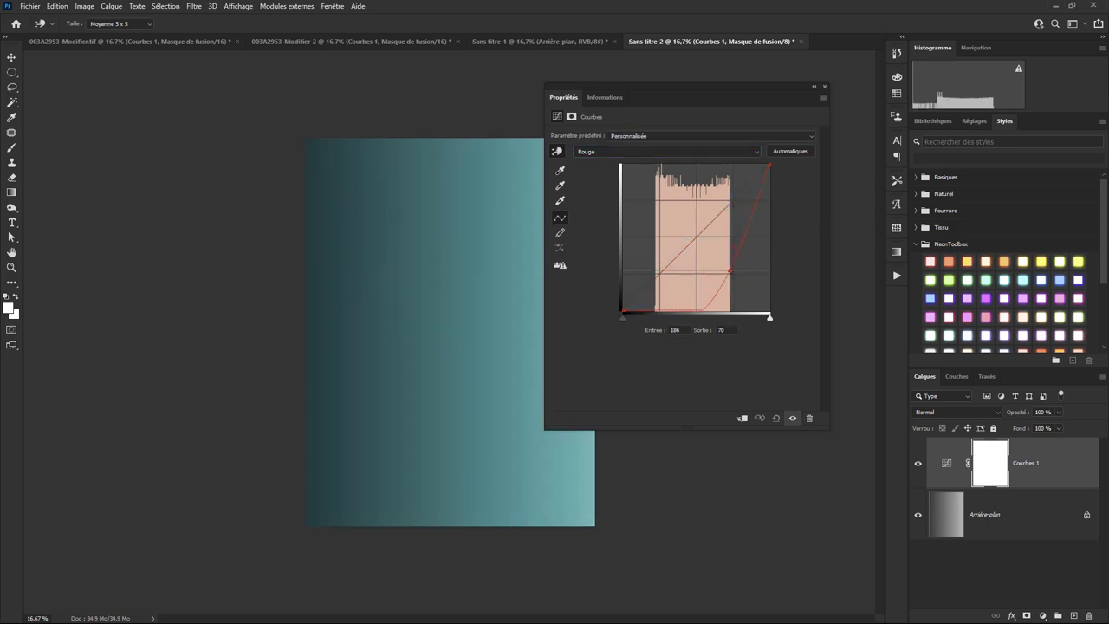
Step: On the Bleu channel, lower the highlight point and raise the shadows so the gradient runs blue to green
left_click(692, 154)
left_click(662, 189)
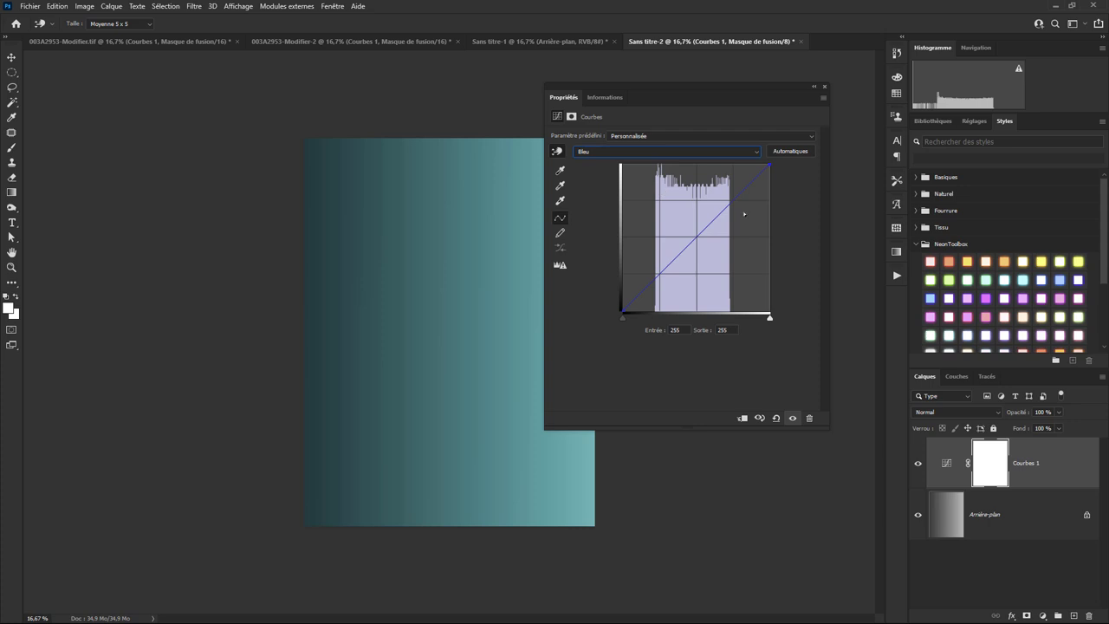
left_click_drag(732, 201, 732, 274)
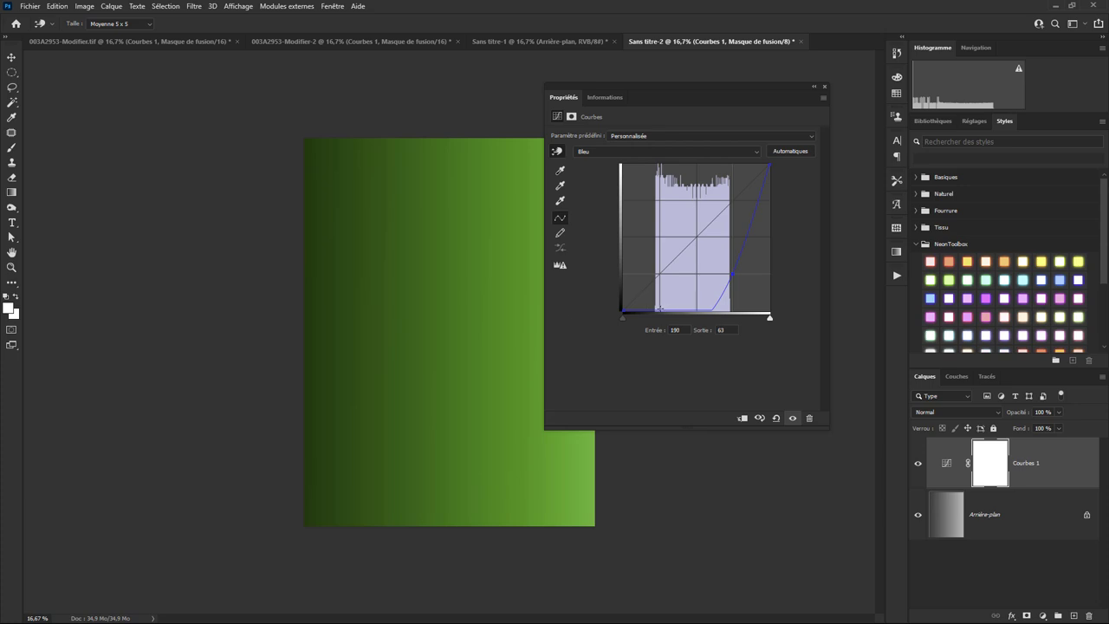
left_click_drag(657, 310, 659, 200)
Step: Raise the Rouge channel's shadow point so the gradient's blue left side turns magenta-purple
left_click(671, 152)
left_click(651, 171)
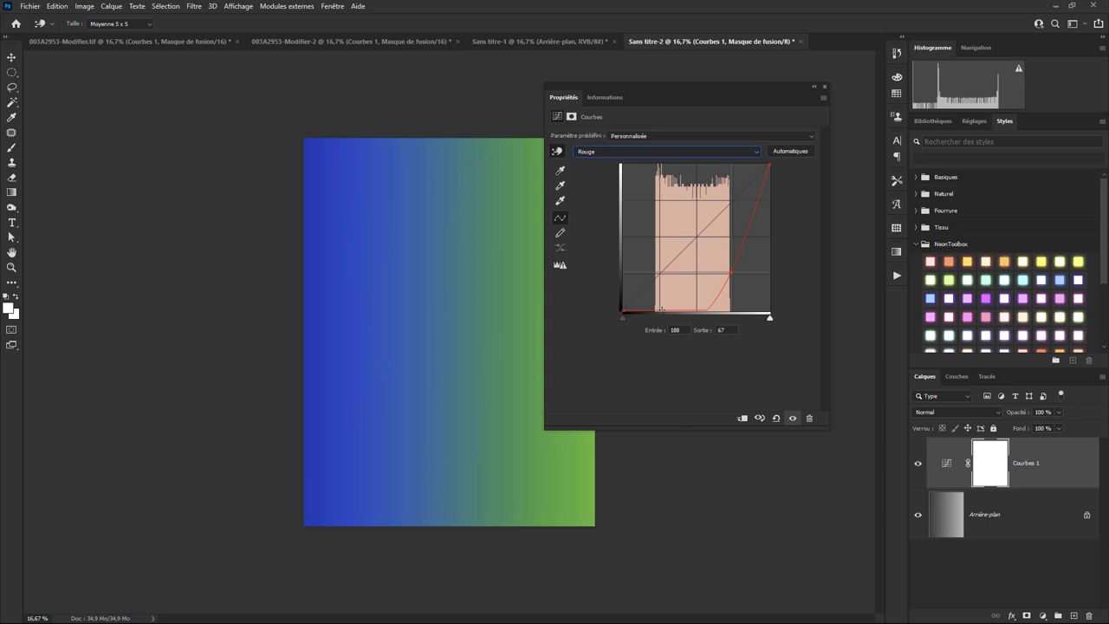
left_click_drag(661, 309, 658, 201)
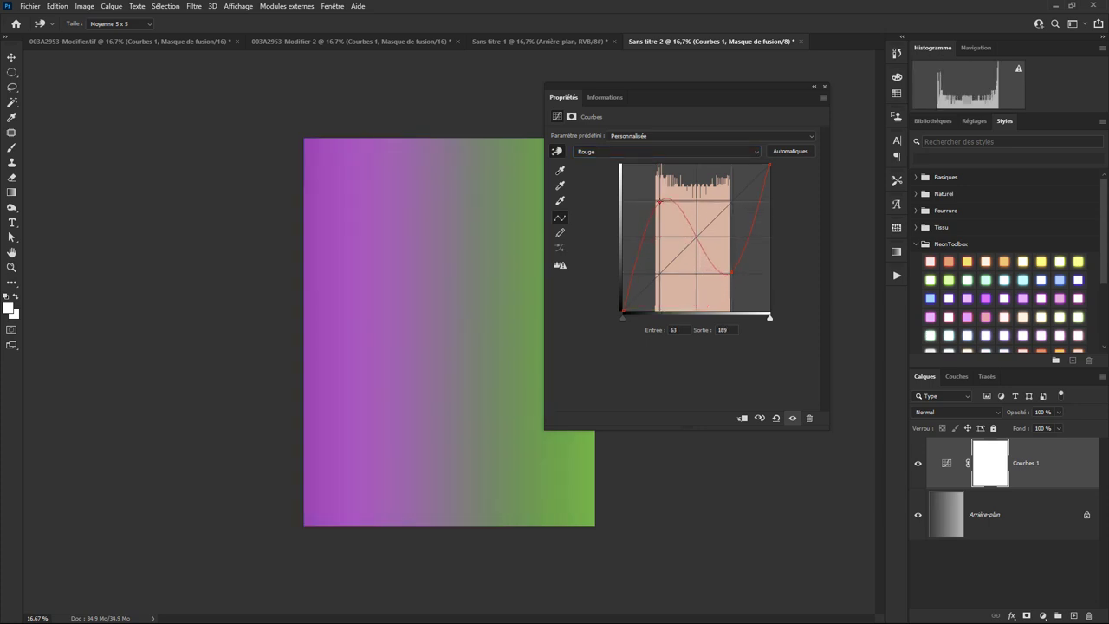